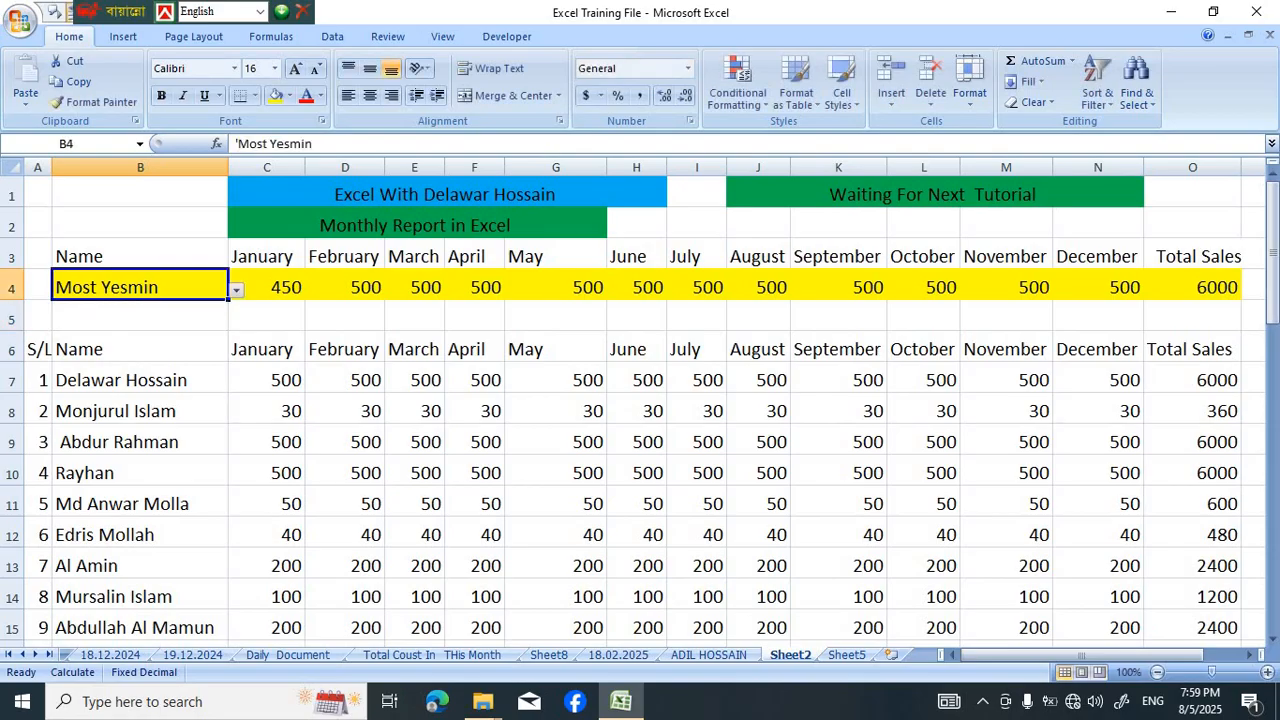
Choose the serial 9 person's name from the validation list in B4 of the yellow report row
key("alt+Down")
key("Up")
key("Up")
key("Up")
key("Up")
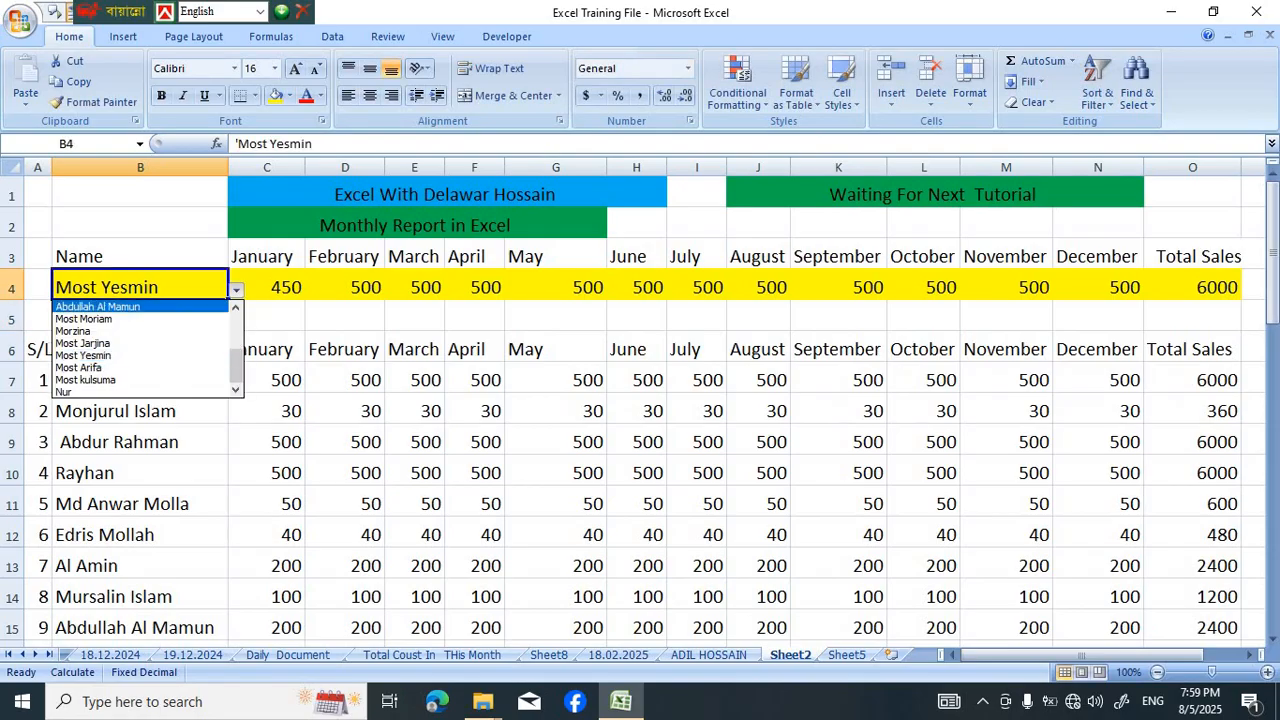
key("Return")
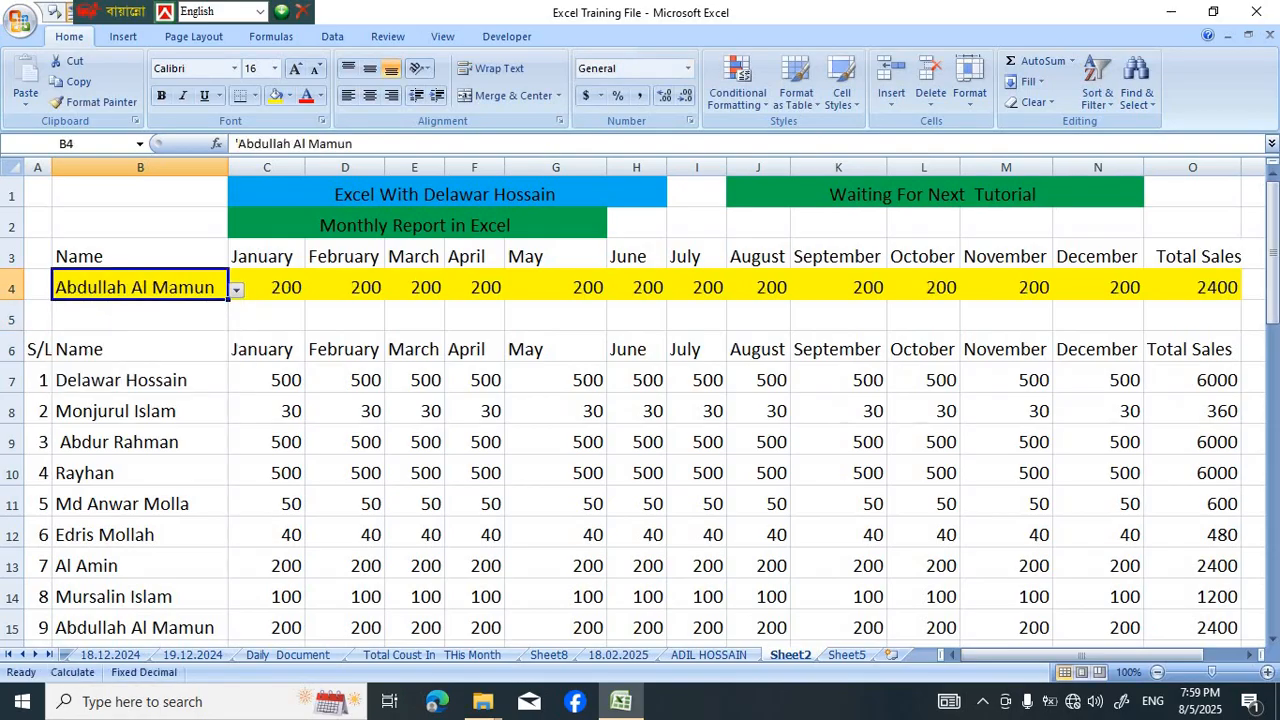
Switch the name in B4 to the serial 12 person using the cell's validation list
key("alt+Down")
key("Down")
key("Down")
key("Down")
key("Return")
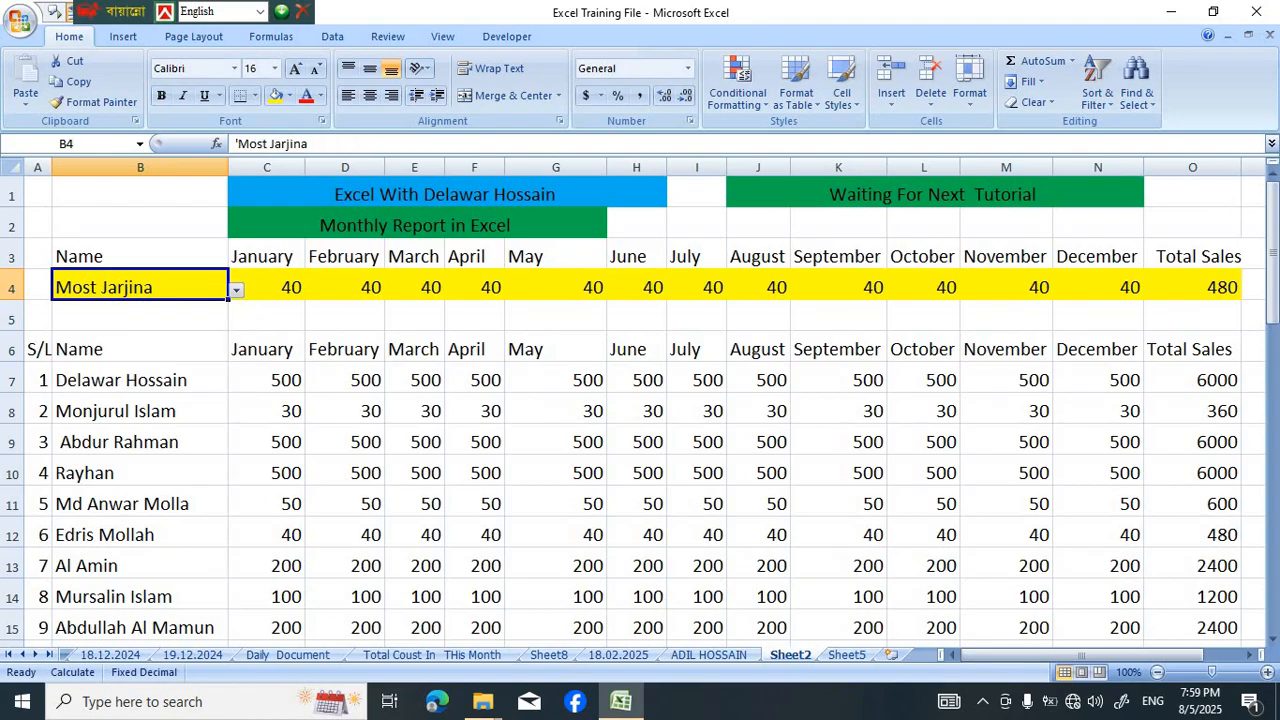
Narrow column B slightly and choose the serial 10 person's name from the list in B4
left_click_drag(228, 167, 222, 167)
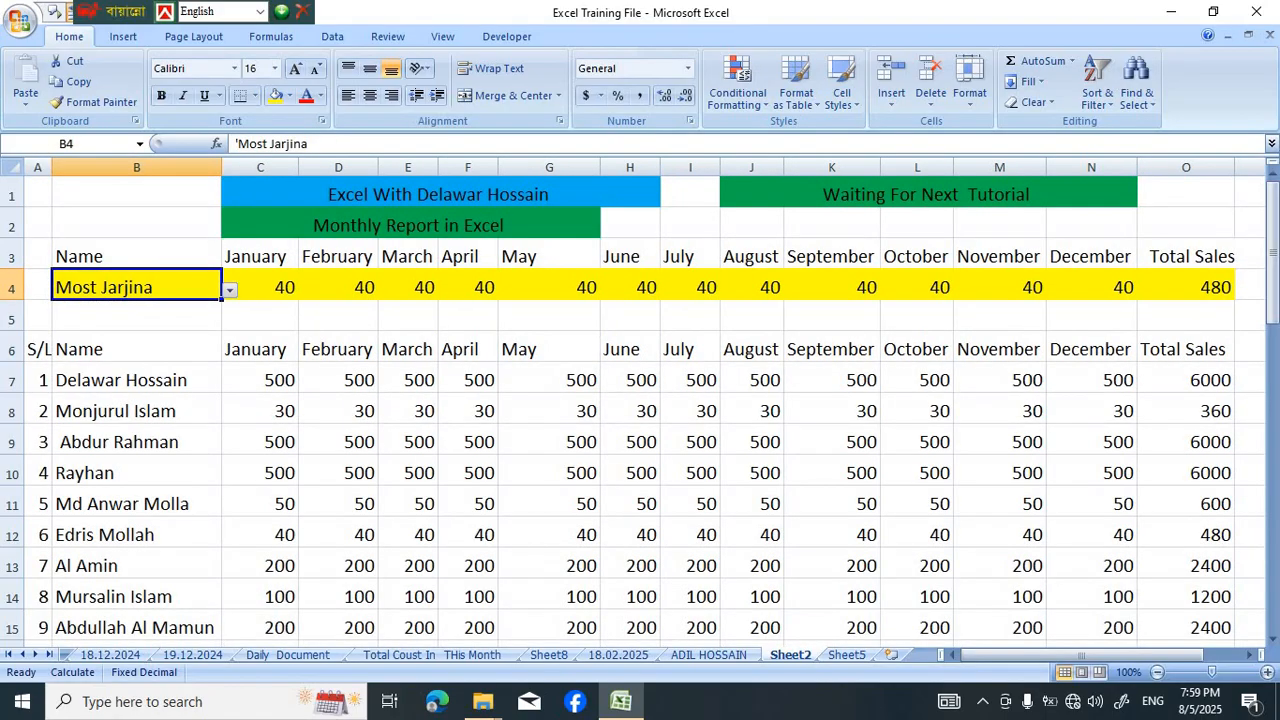
left_click(260, 315)
left_click(137, 287)
left_click(230, 290)
left_click(118, 318)
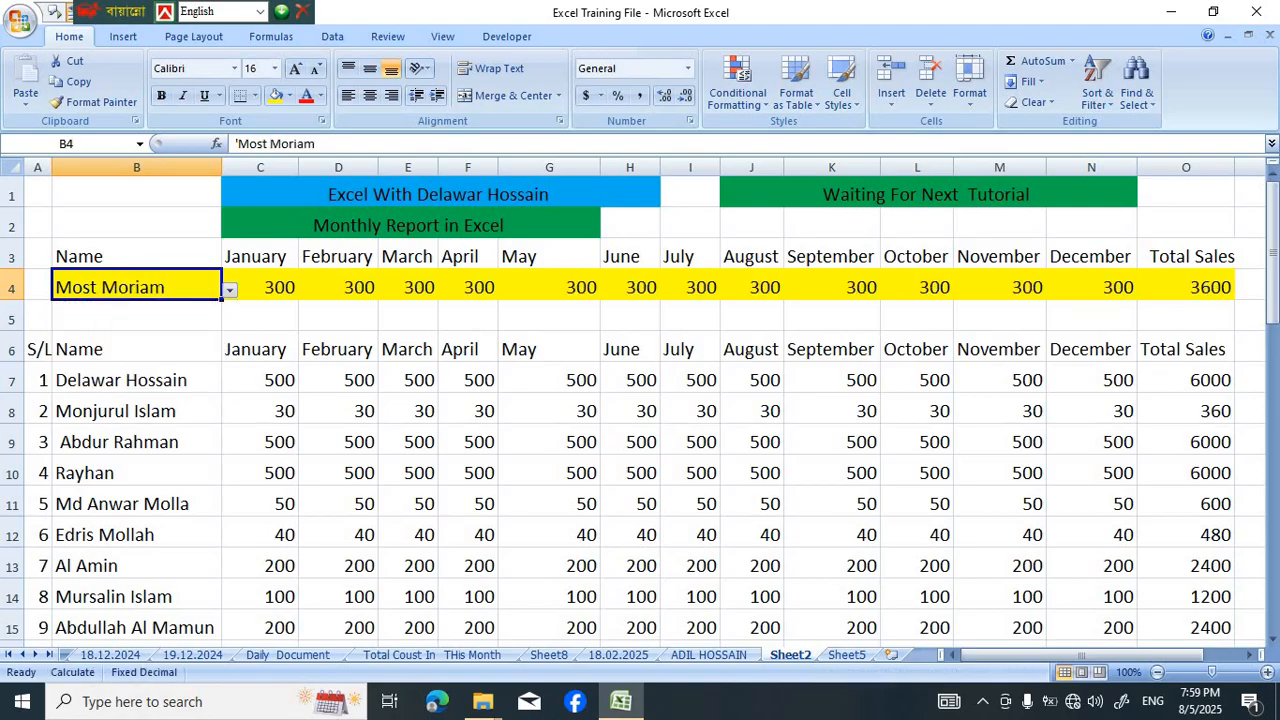
Examine the yellow report row 4 against the monthly sales table that starts at row 6
scroll(640, 400, "down", 1)
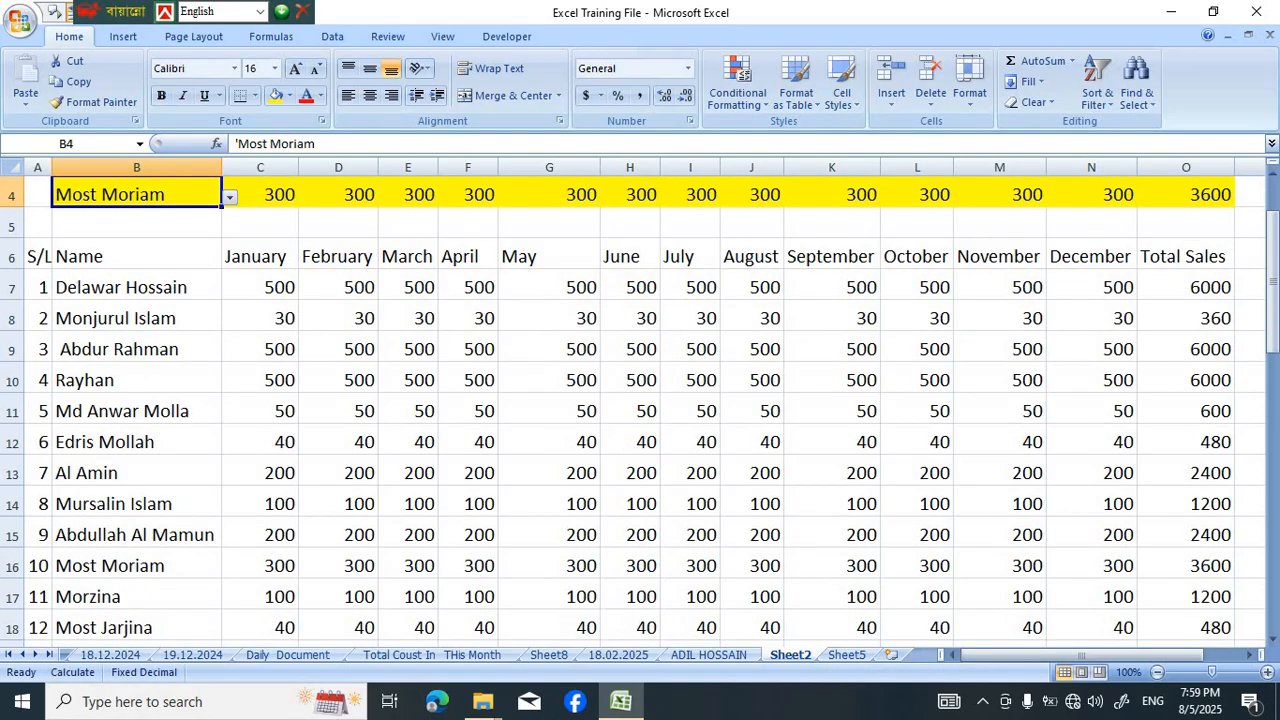
scroll(640, 400, "down", 2)
scroll(640, 400, "up", 3)
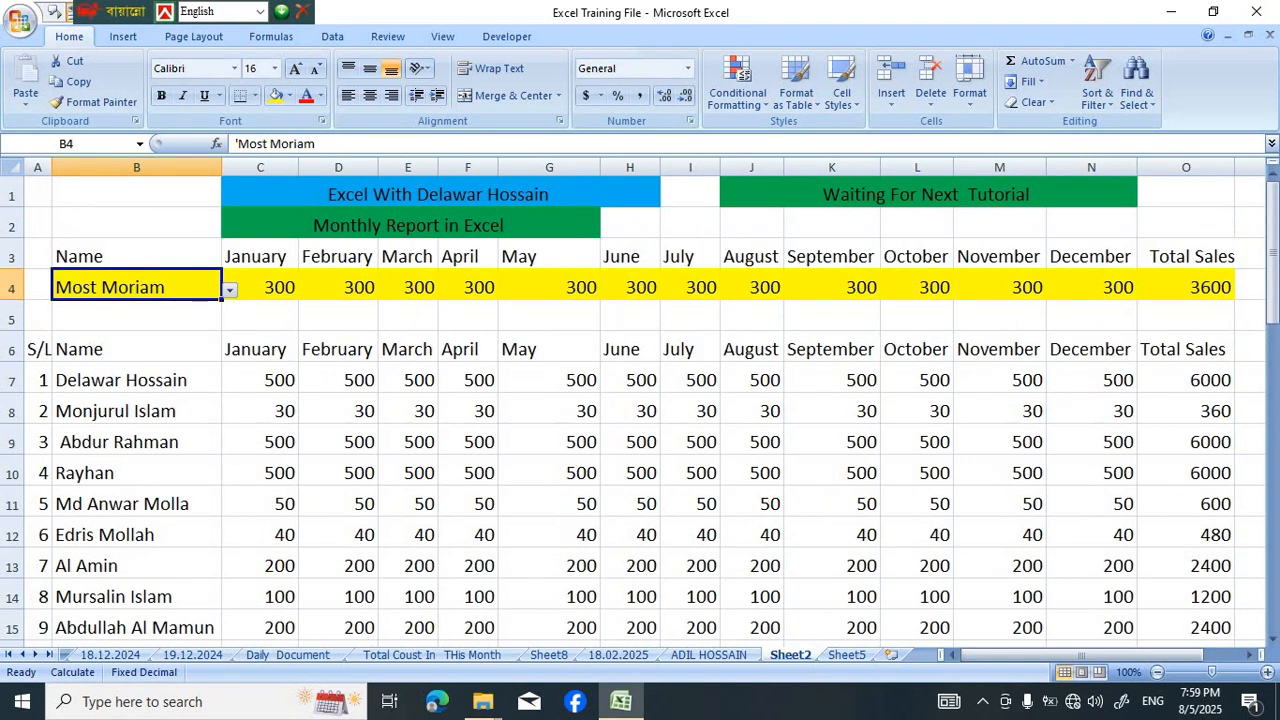
left_click_drag(136, 349, 1186, 380)
left_click(136, 349)
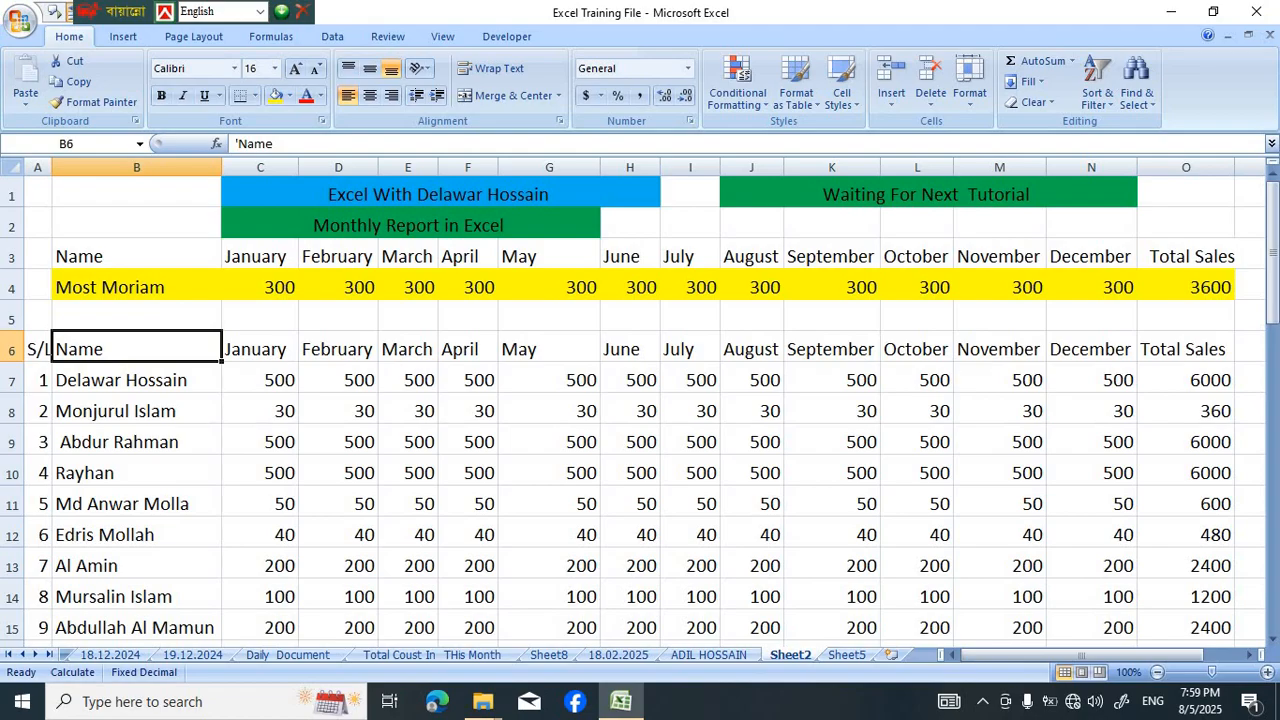
left_click(136, 287)
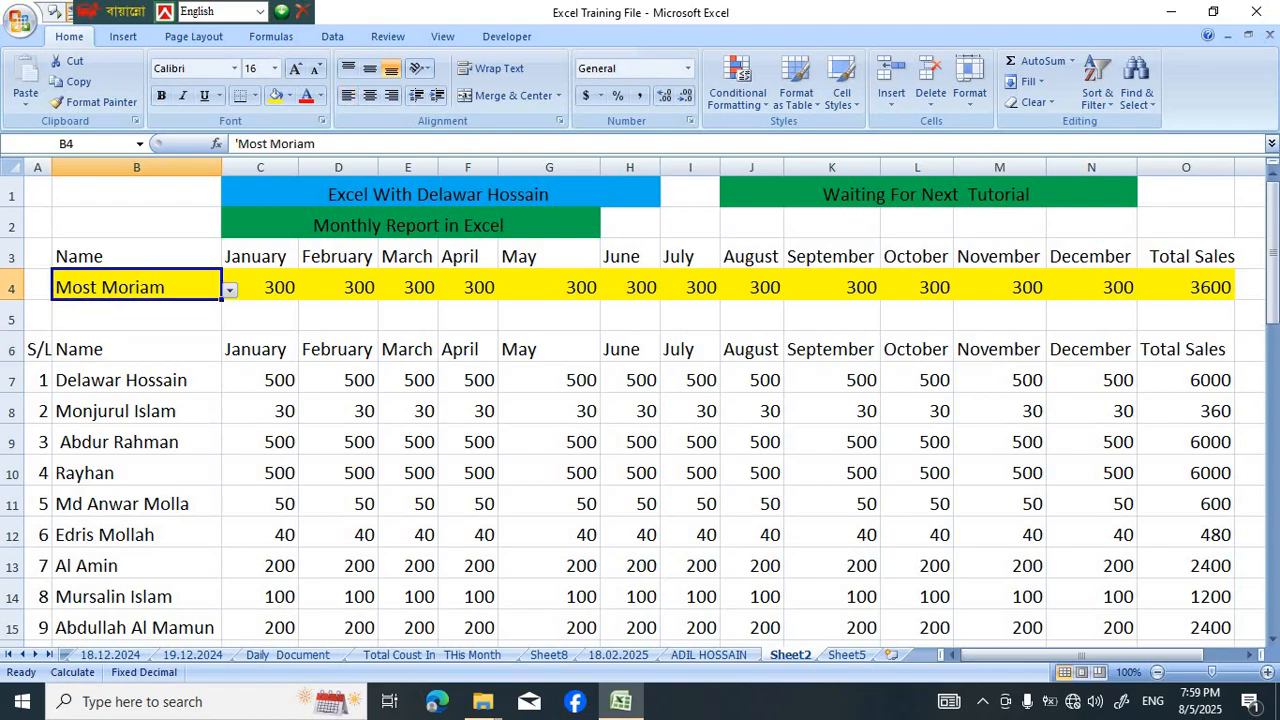
scroll(640, 408, "down", 4)
scroll(640, 408, "up", 4)
Choose the serial 11 person's name from the validation list in B4
left_click(230, 290)
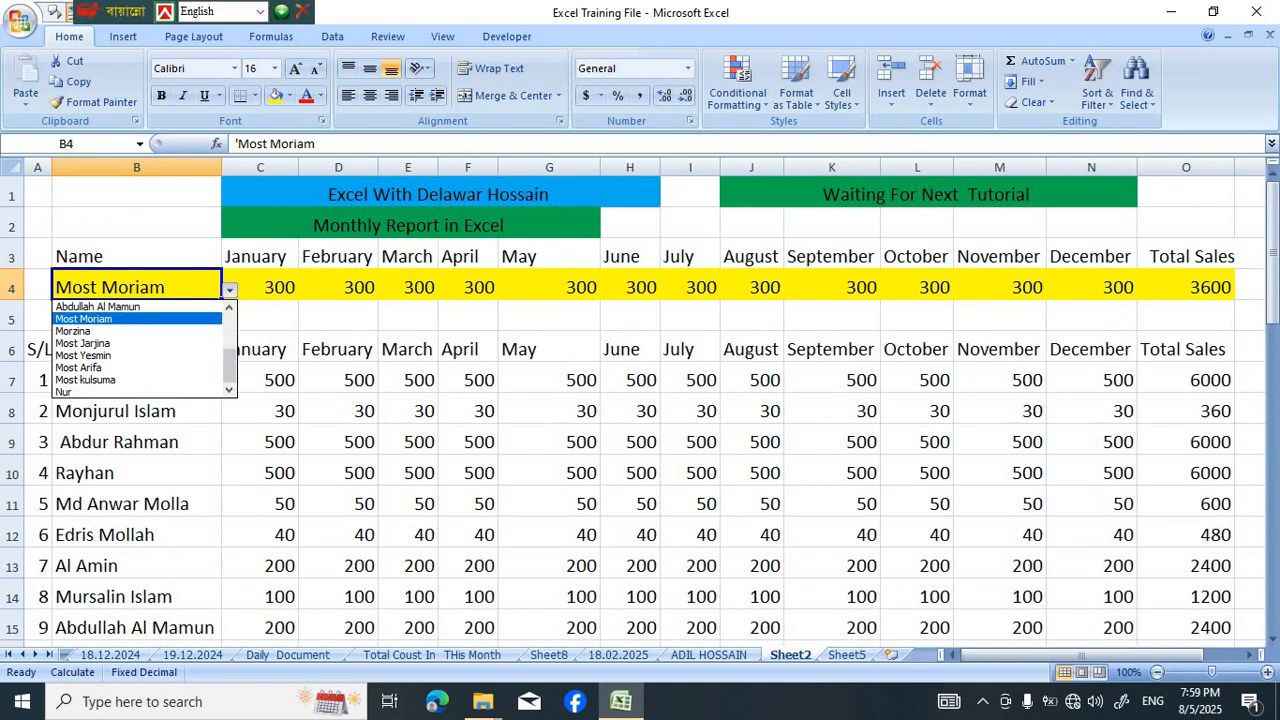
key("Down")
key("Return")
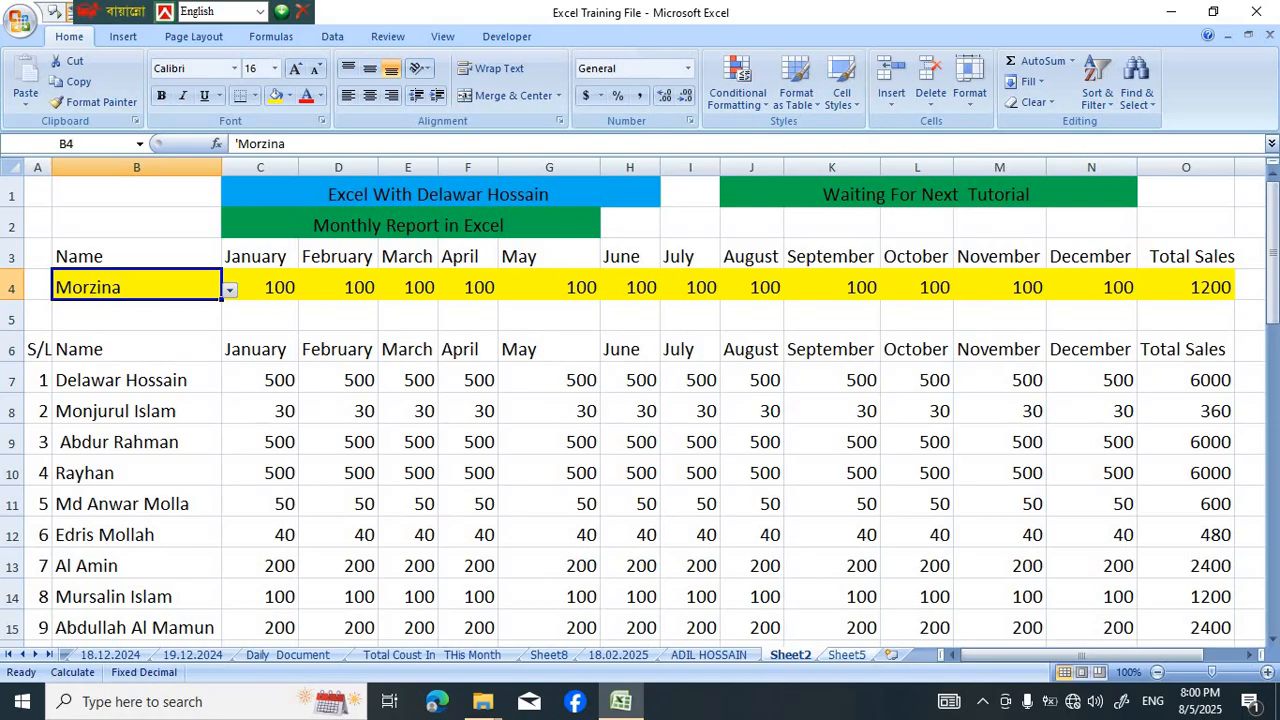
Open Sheet5 and look over its empty report row and the header rows of the sales table
left_click(847, 655)
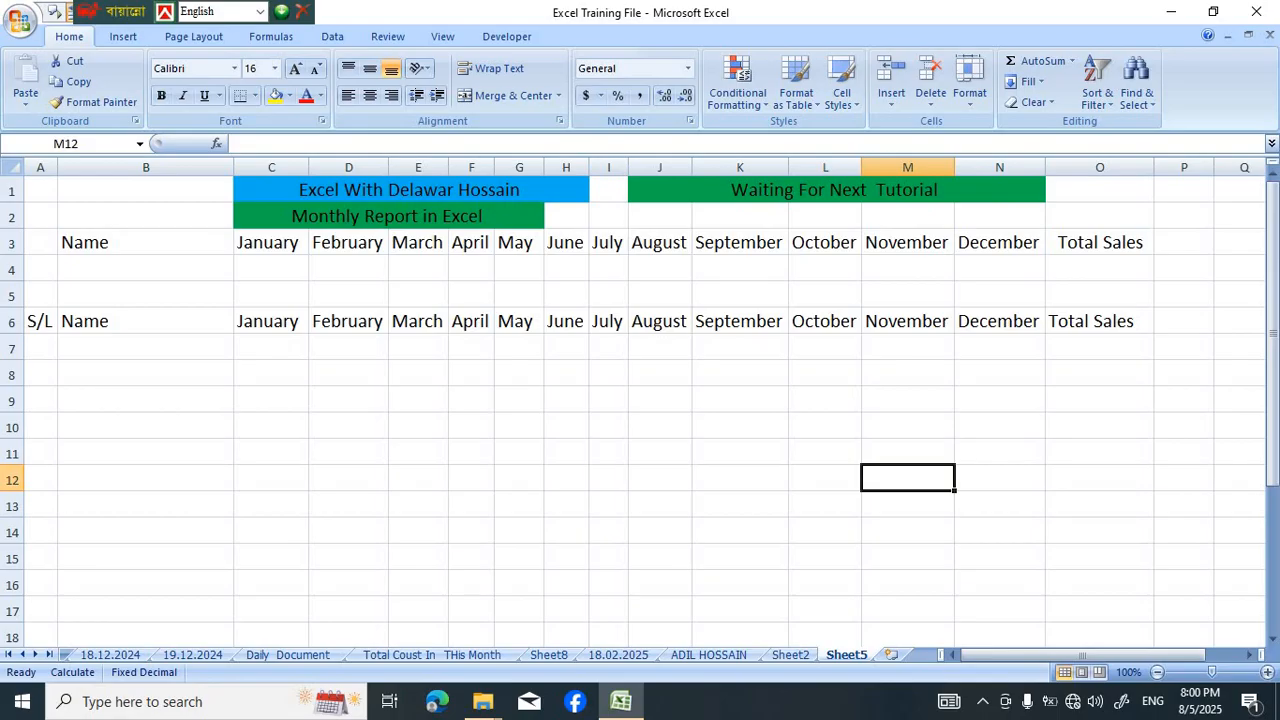
left_click(348, 269)
left_click(146, 295)
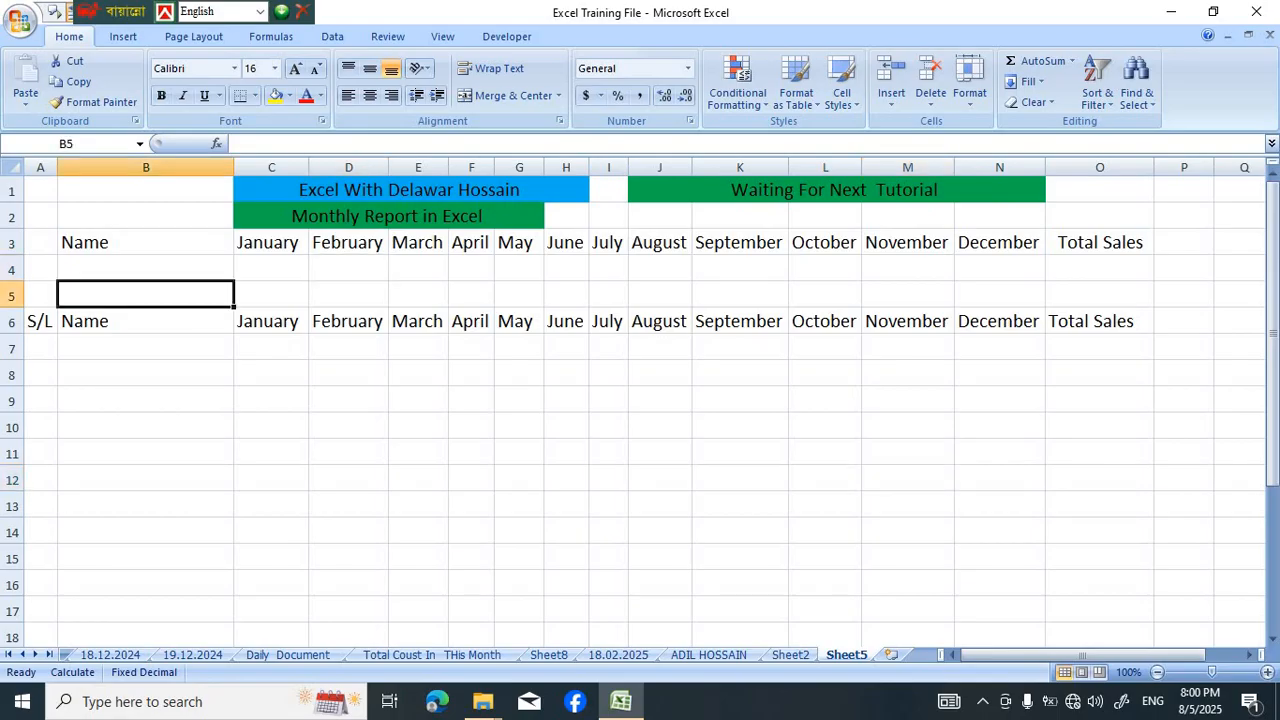
left_click(146, 242)
left_click(271, 269)
left_click(146, 269)
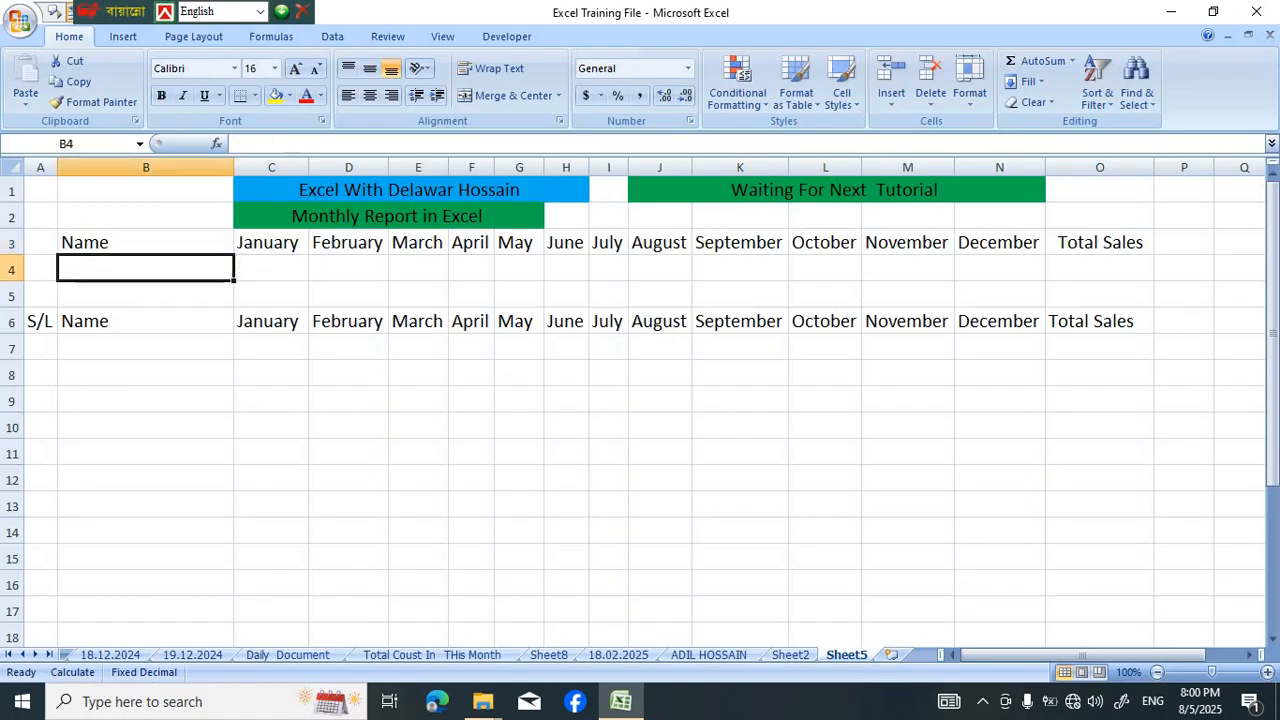
left_click(271, 269)
left_click(146, 269)
left_click(271, 269)
left_click(146, 295)
left_click(348, 374)
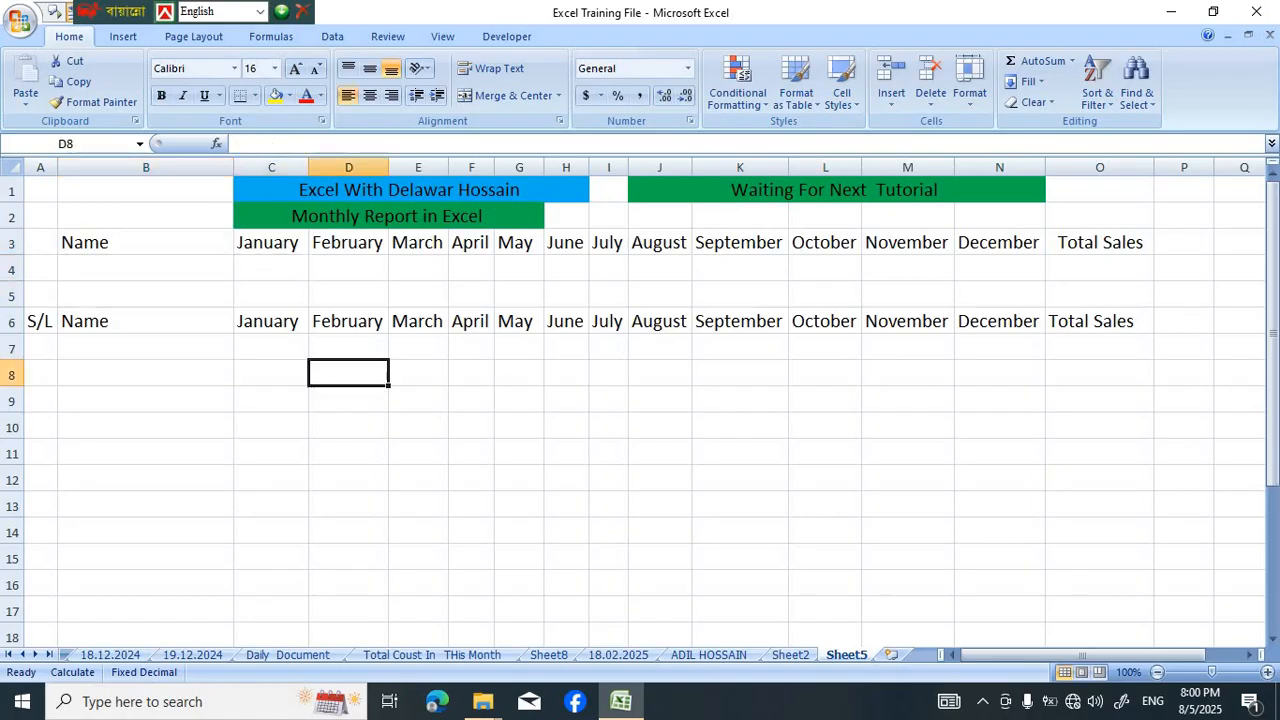
left_click(146, 321)
left_click(348, 295)
left_click(471, 400)
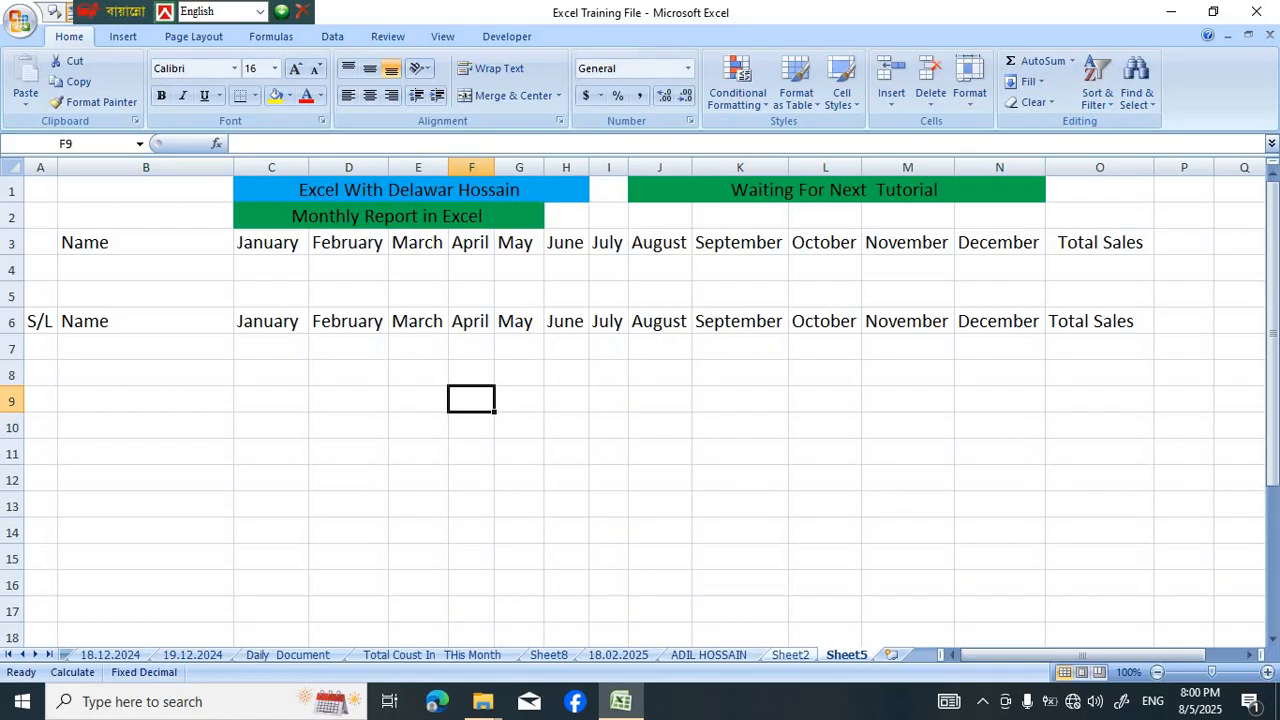
Copy the names and monthly sales in B7:O33 of Sheet2 and paste them into Sheet5 starting at B7
left_click(790, 654)
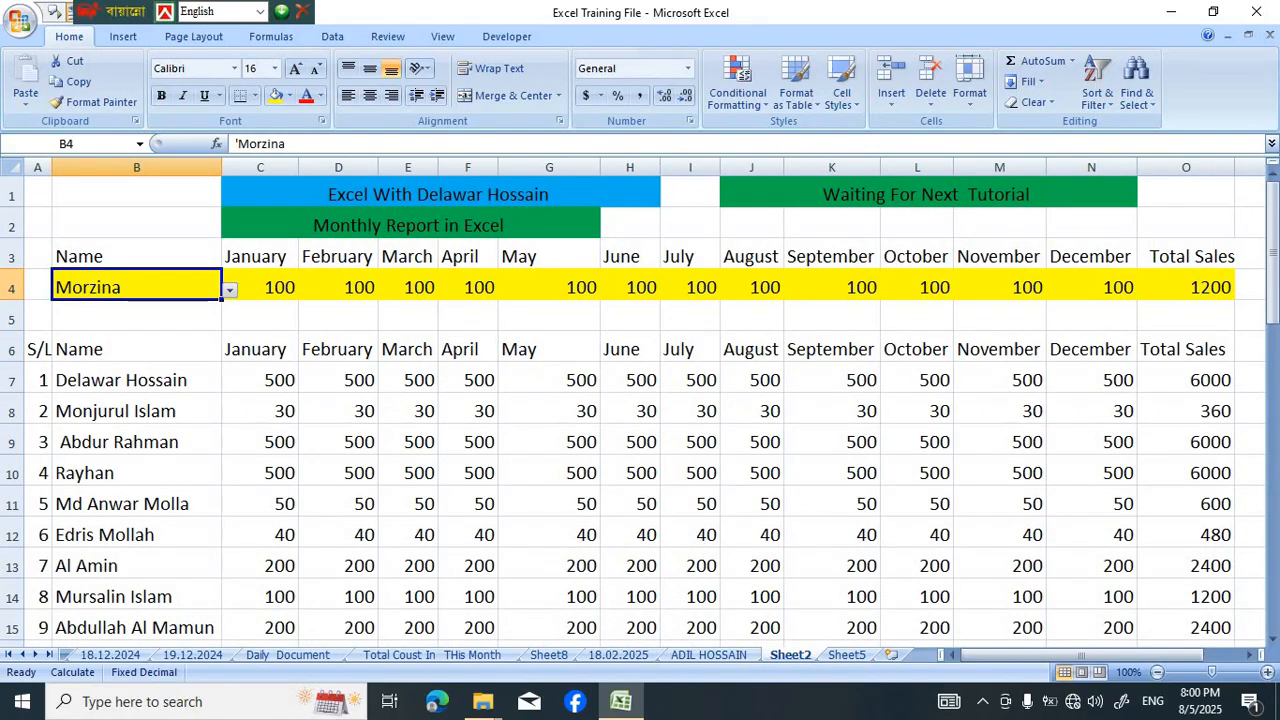
left_click_drag(120, 380, 1228, 360)
key("ctrl+c")
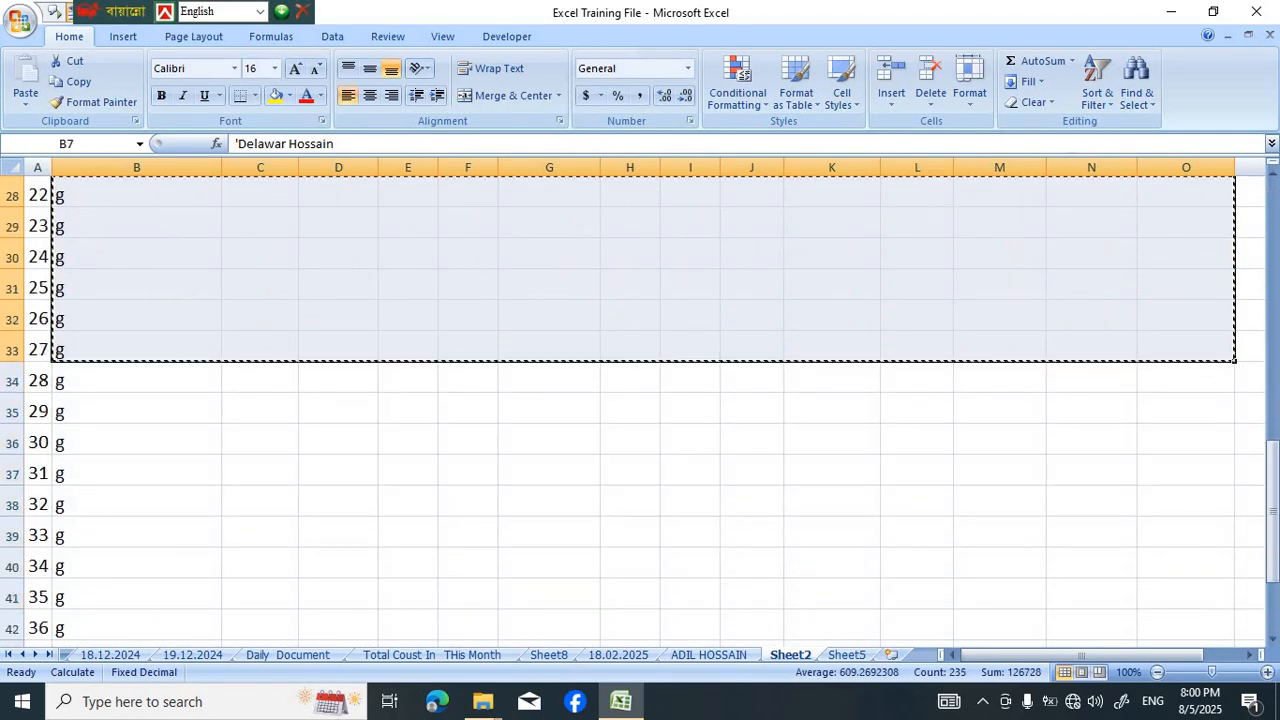
scroll(640, 400, "up", 9)
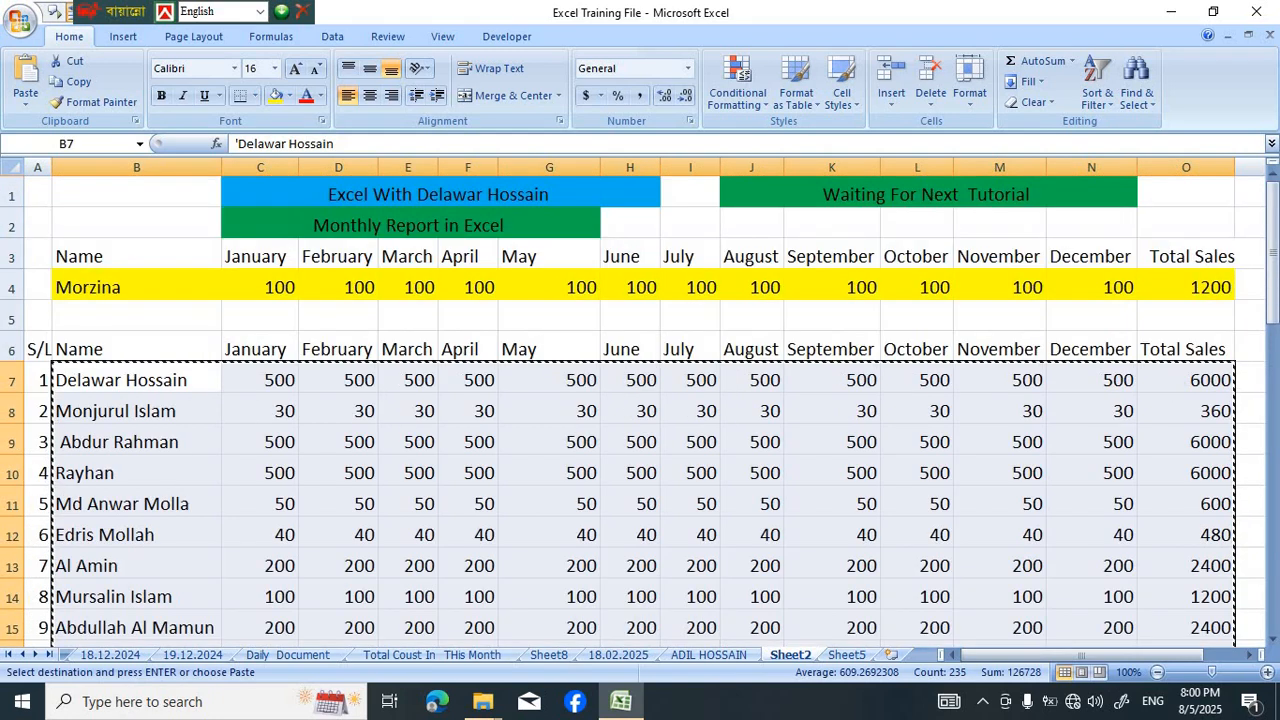
left_click(846, 654)
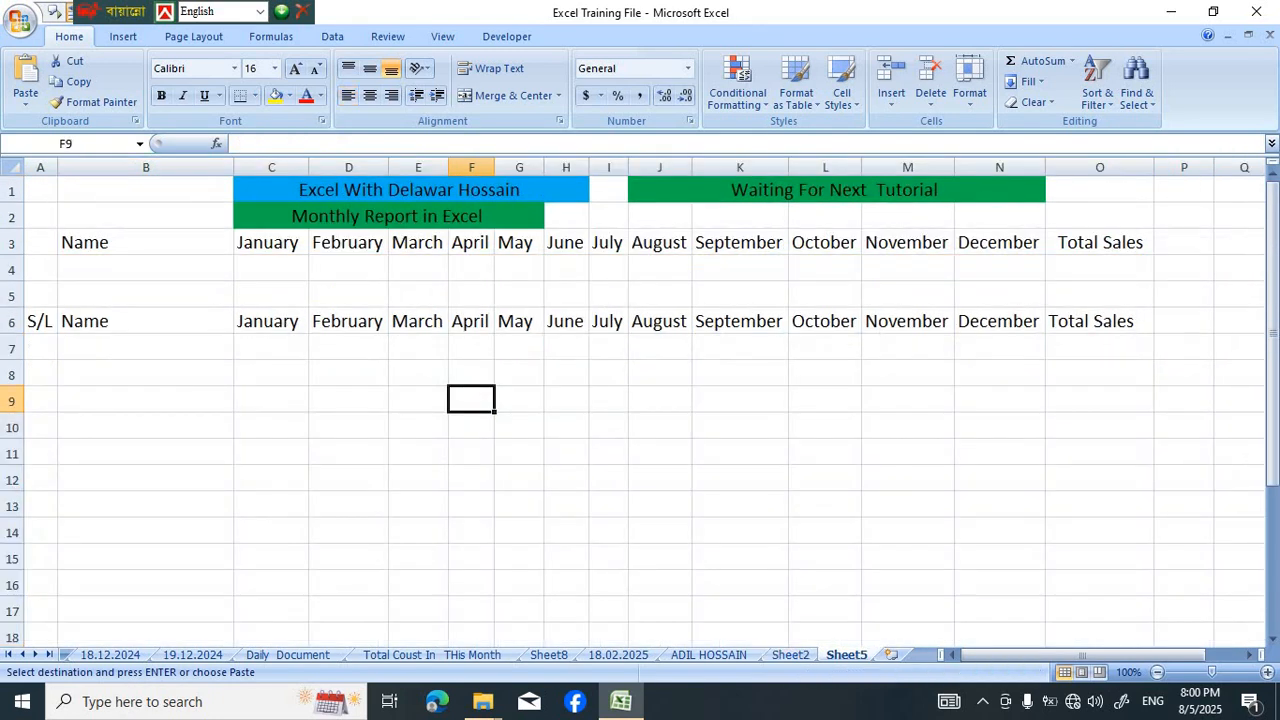
left_click(145, 348)
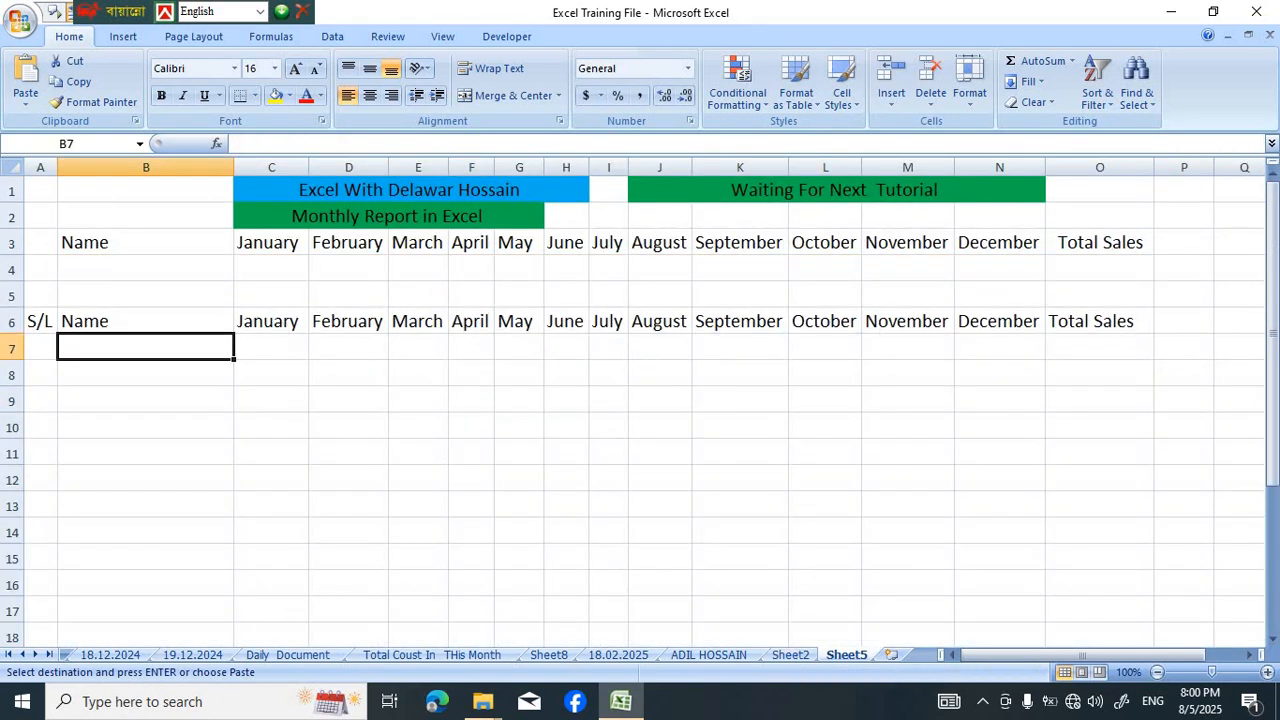
key("ctrl+v")
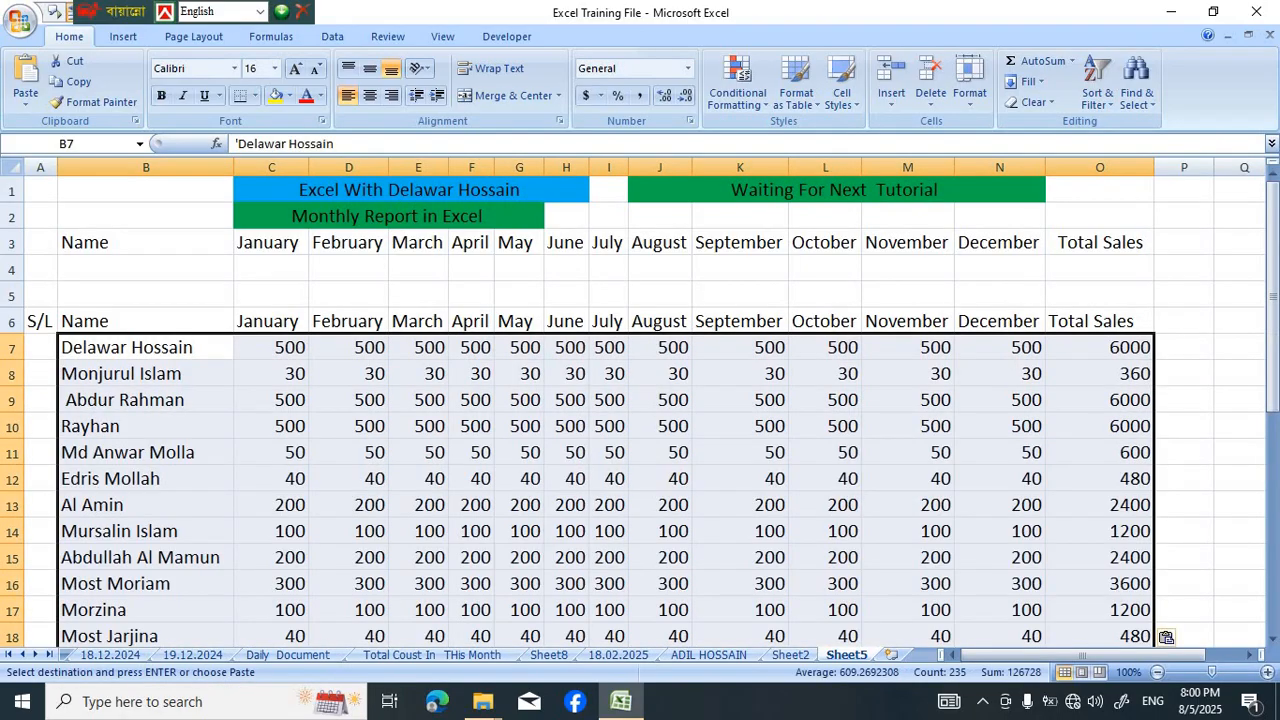
left_click(1184, 400)
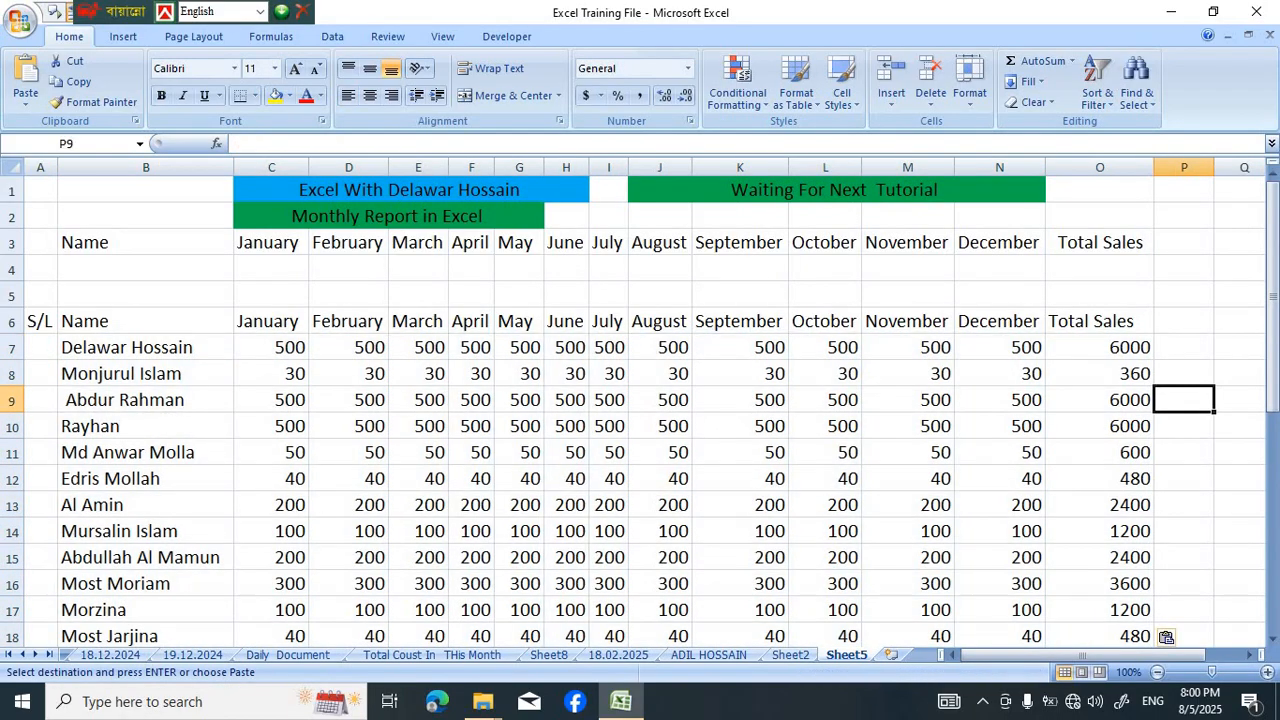
Fill the Total Sales formula =SUM(C7:N7) from O7 down to O29 on Sheet5
scroll(1184, 400, "down", 3)
scroll(1184, 400, "up", 3)
left_click(1100, 348)
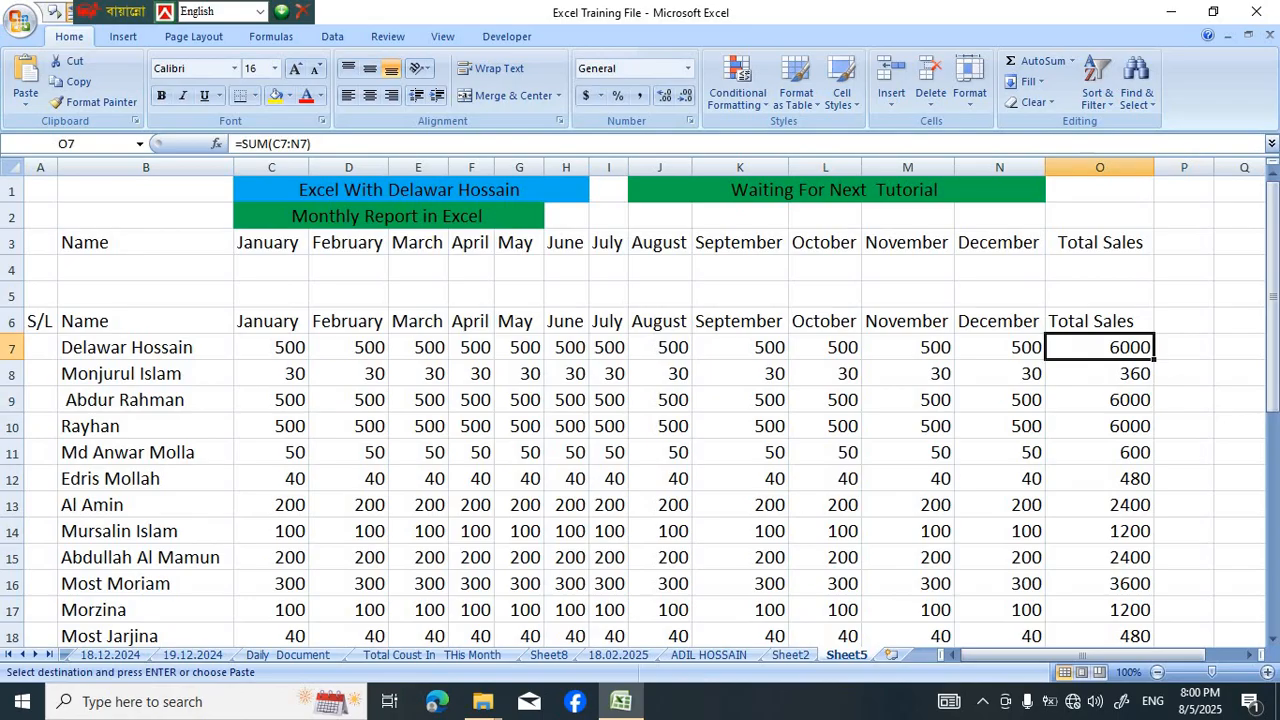
left_click_drag(1154, 359, 1156, 594)
left_click(1234, 423)
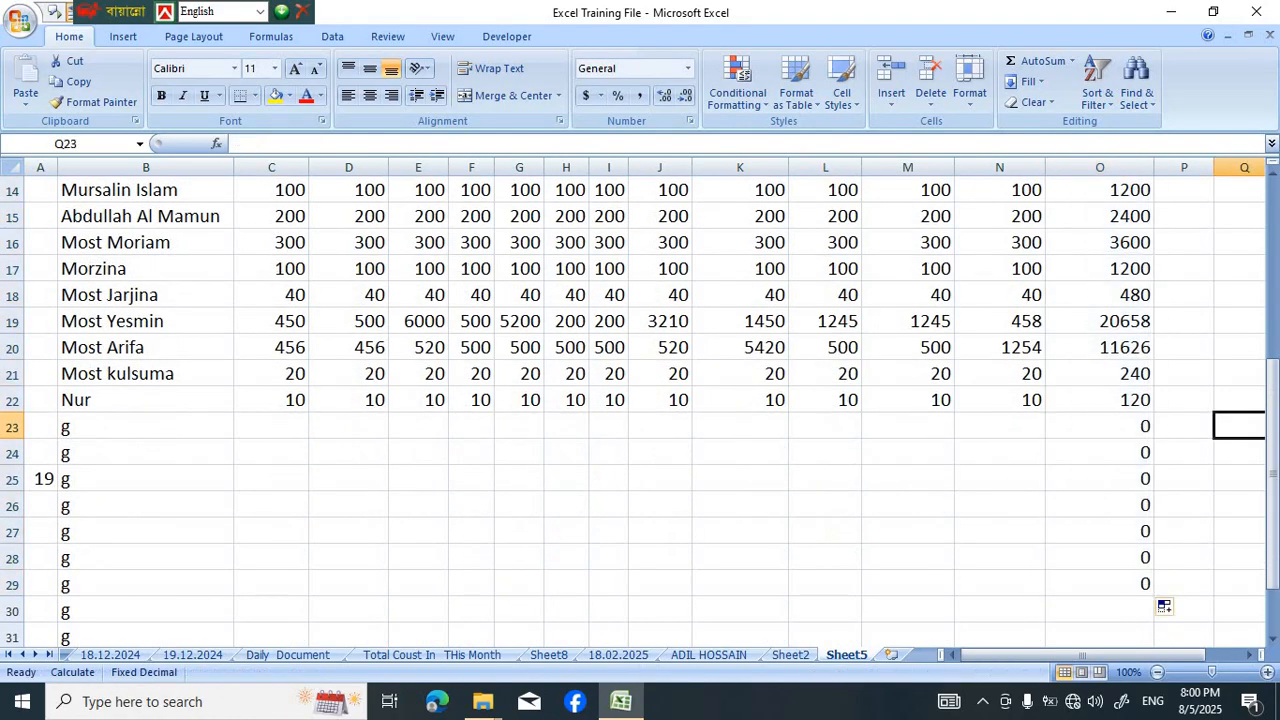
Replace the placeholder g in B23 with a new person's full name
scroll(1234, 423, "up", 4)
scroll(640, 410, "down", 5)
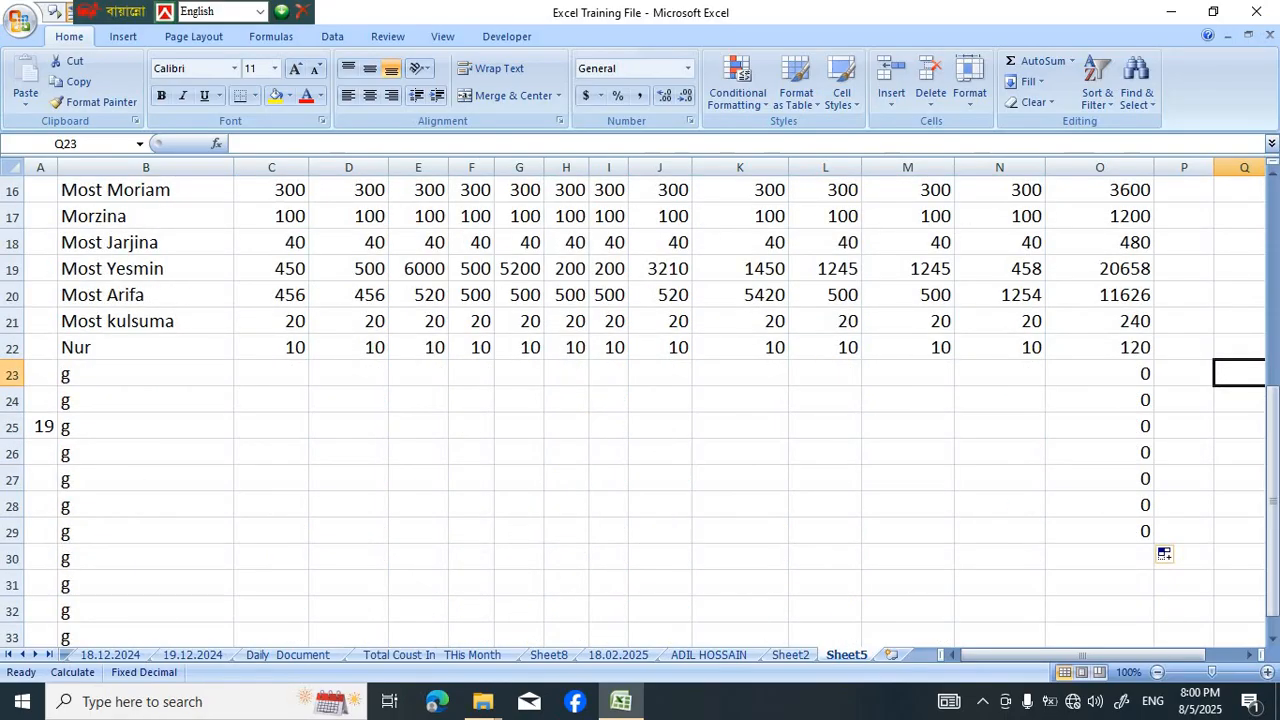
left_click(146, 374)
key("BackSpace")
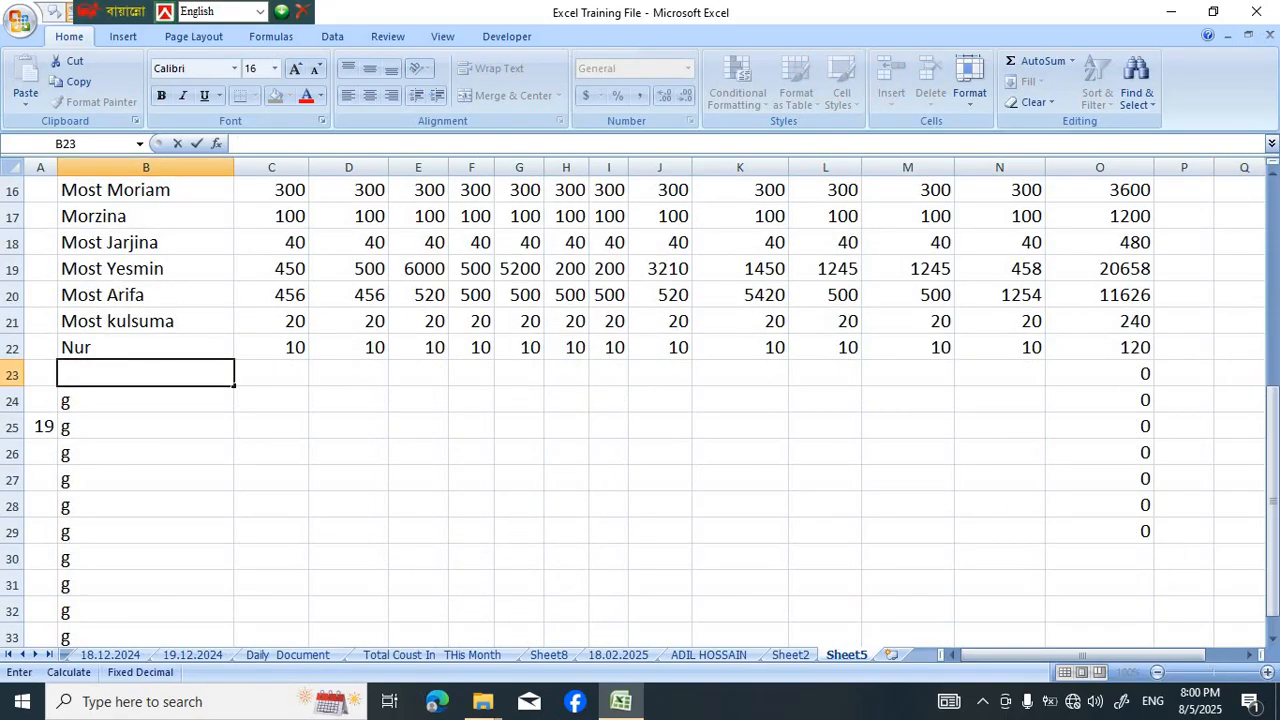
type("Sakib Rana")
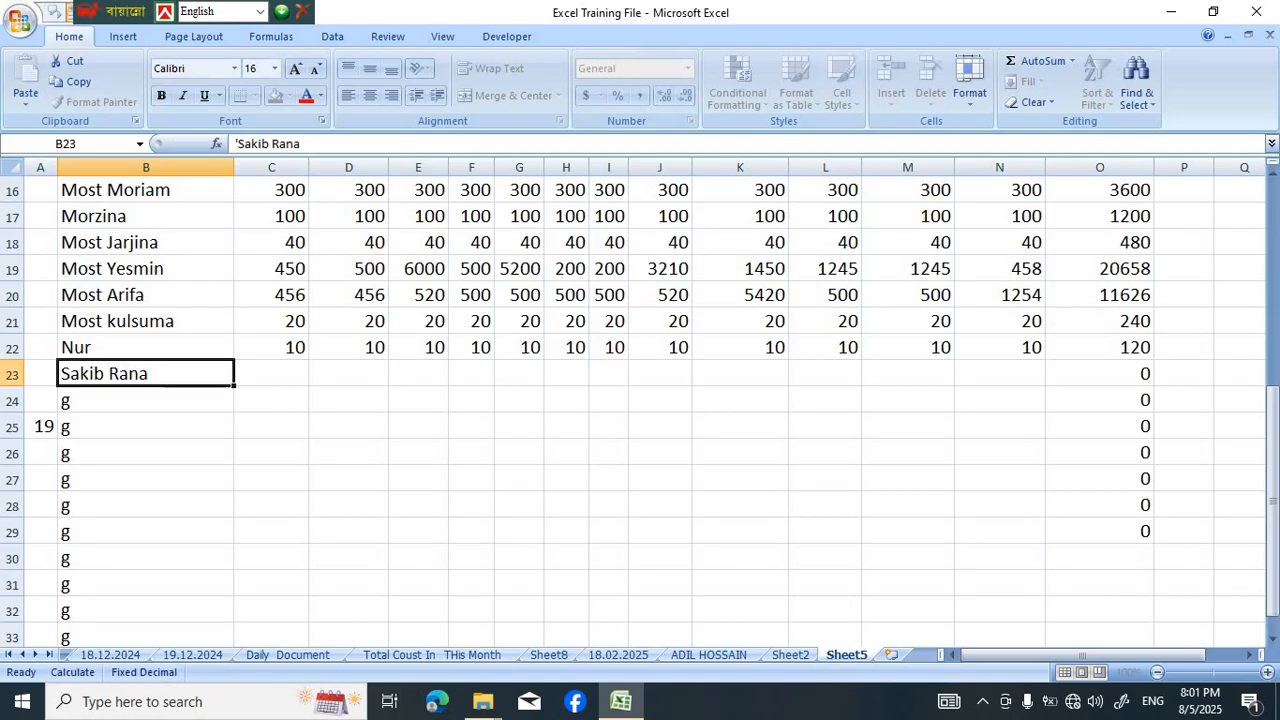
key("Return")
Enter 20 as the sales figure for every month from January to December in C23:N23 of Sheet5
key("Up")
key("Right")
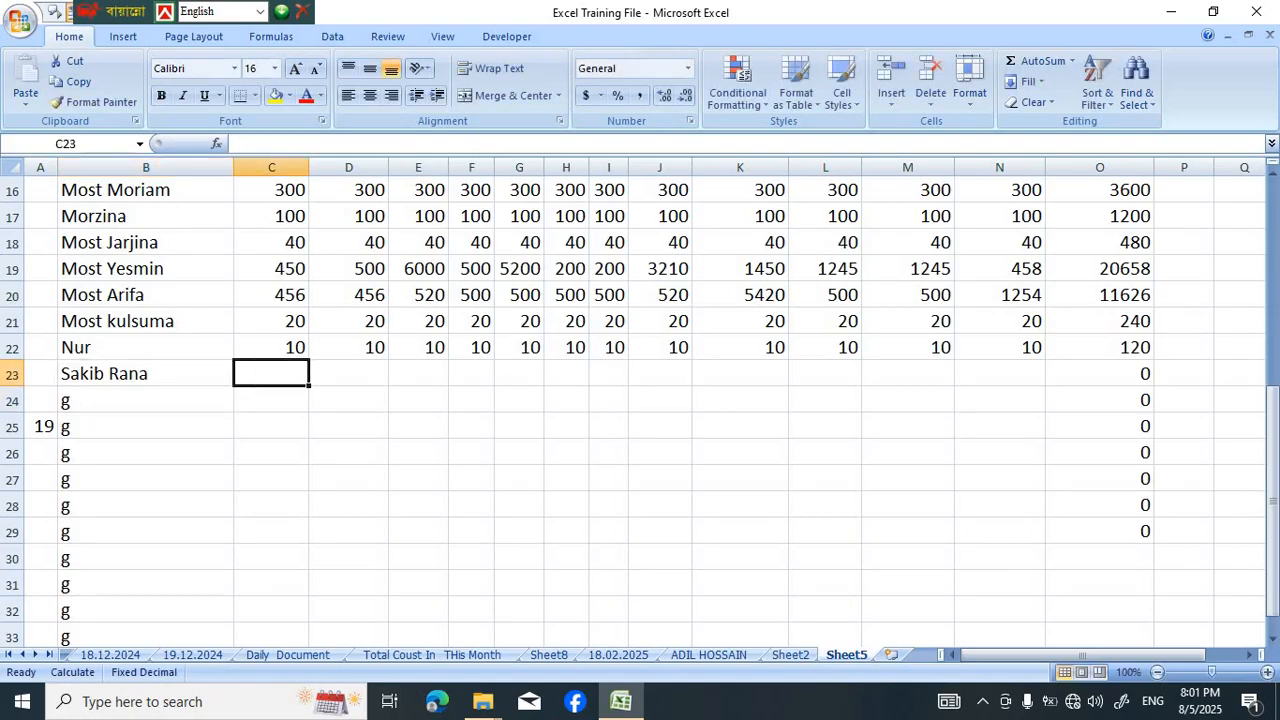
left_click_drag(122, 11, 486, 11)
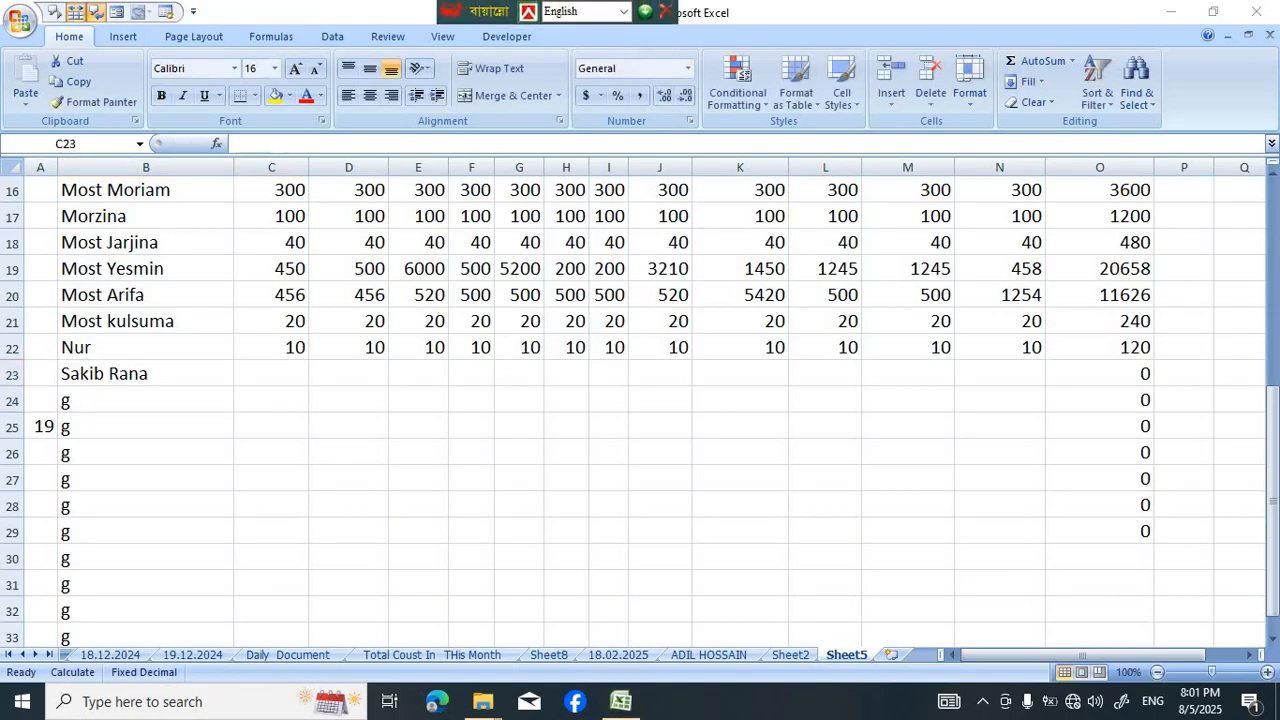
left_click(271, 374)
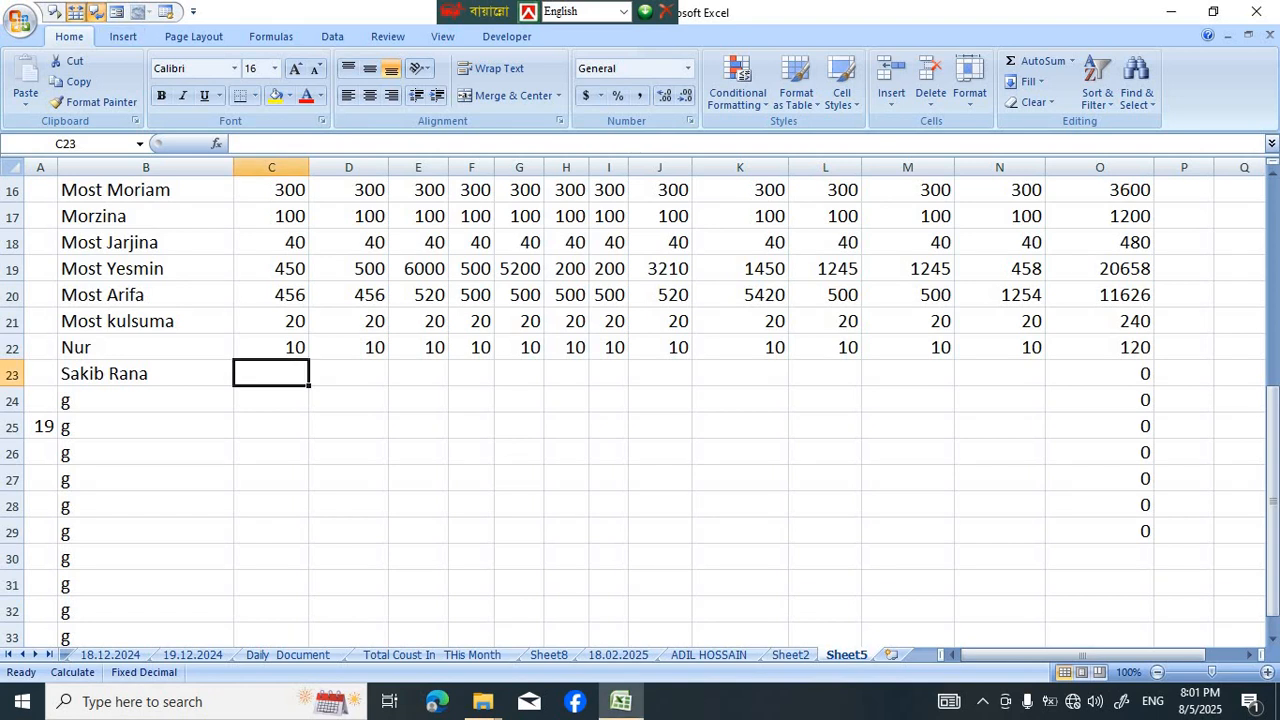
type("20")
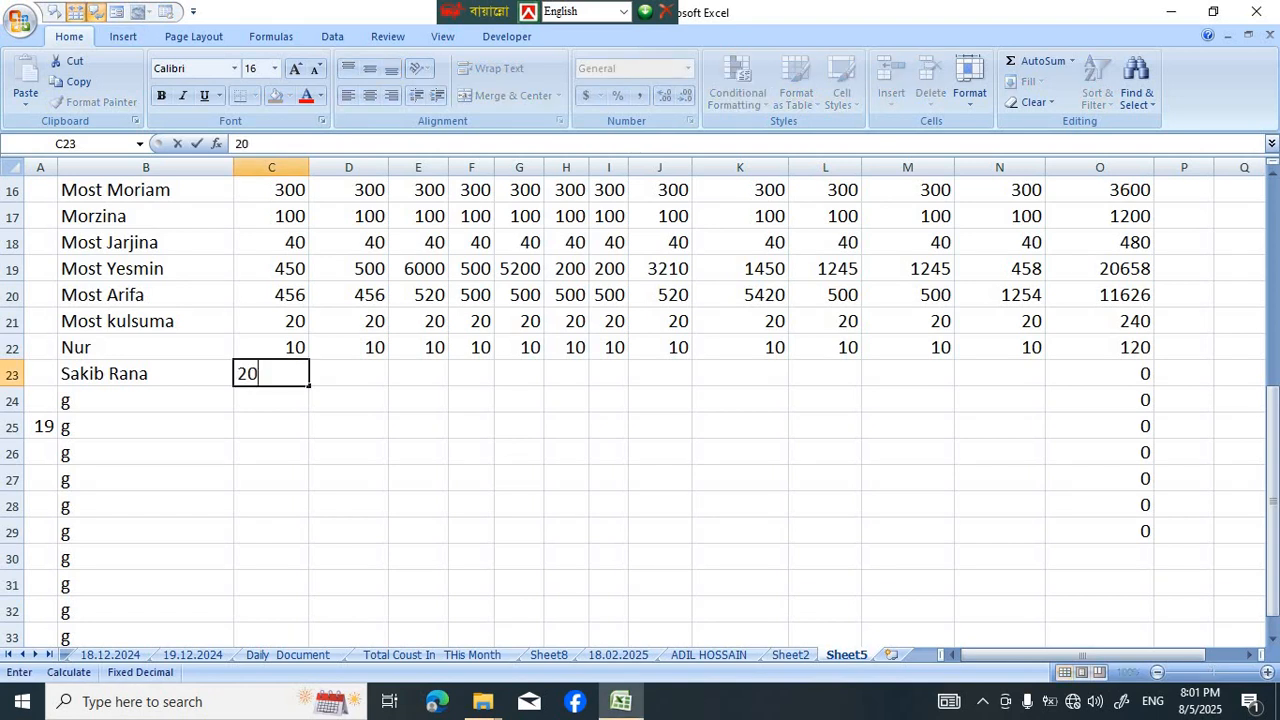
key("Right")
type("20")
key("Right")
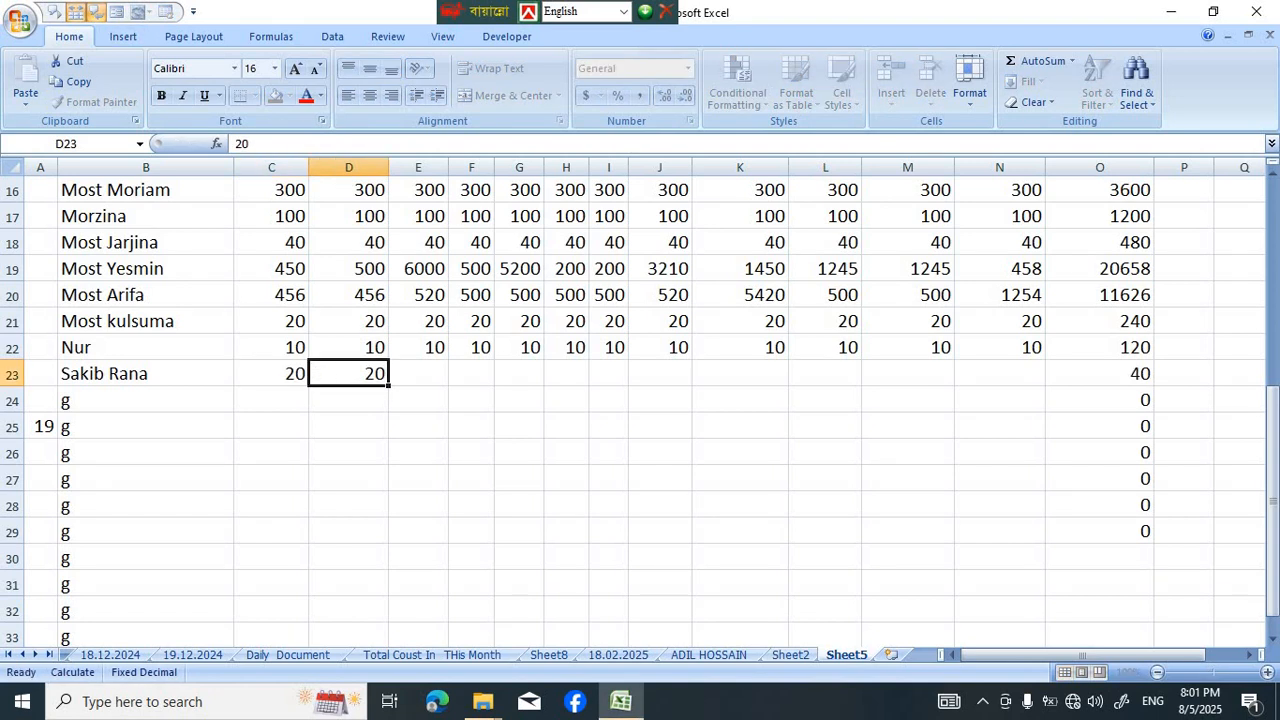
type("20")
key("Right")
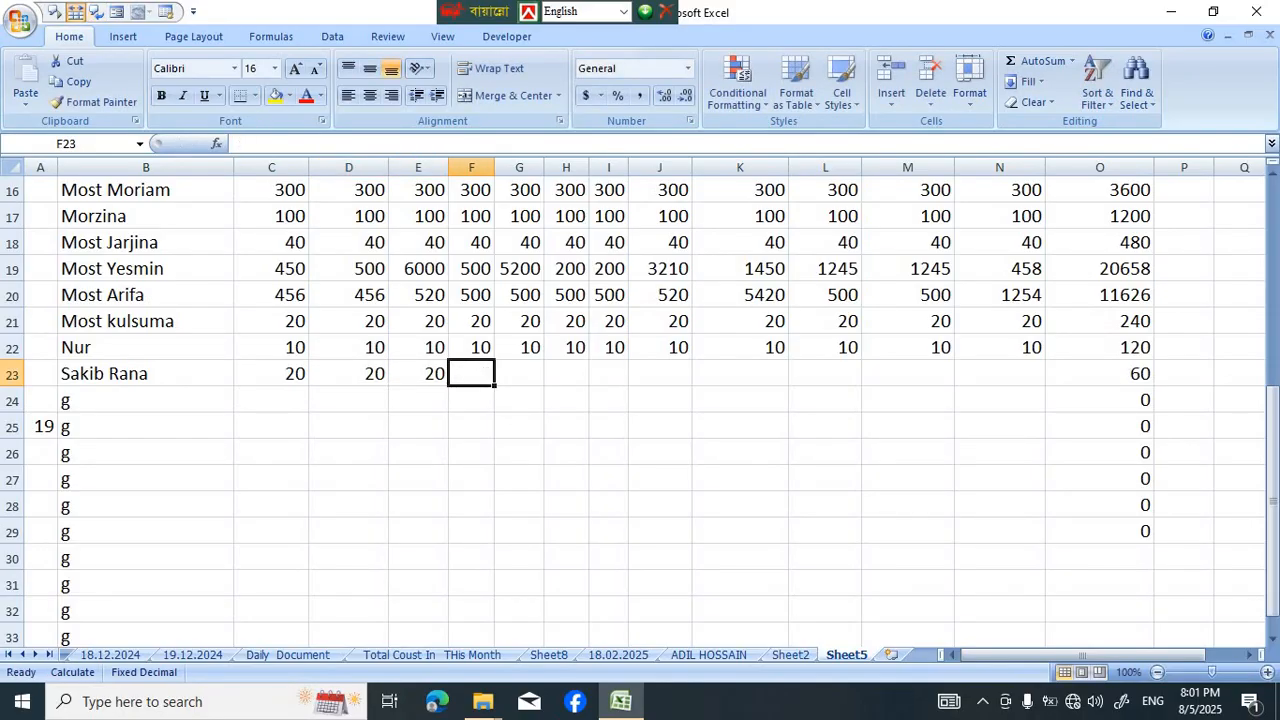
type("20")
key("Right")
type("20")
key("Right")
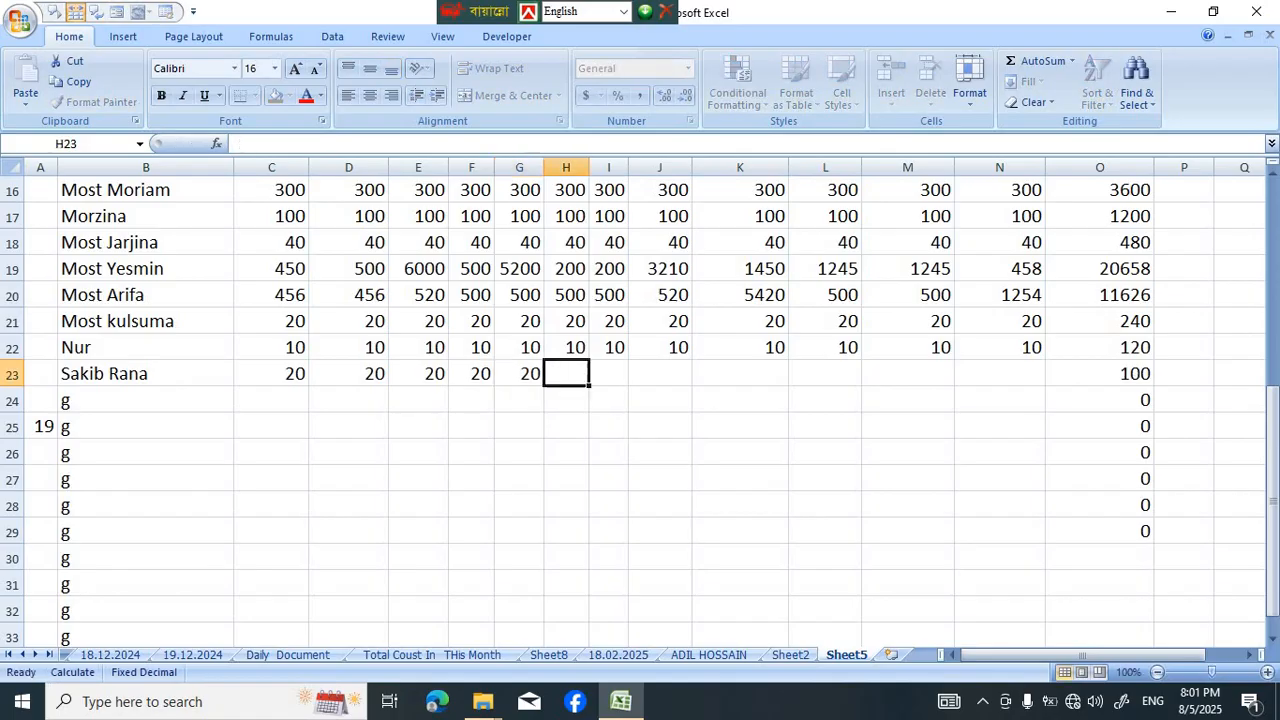
type("202")
key("BackSpace")
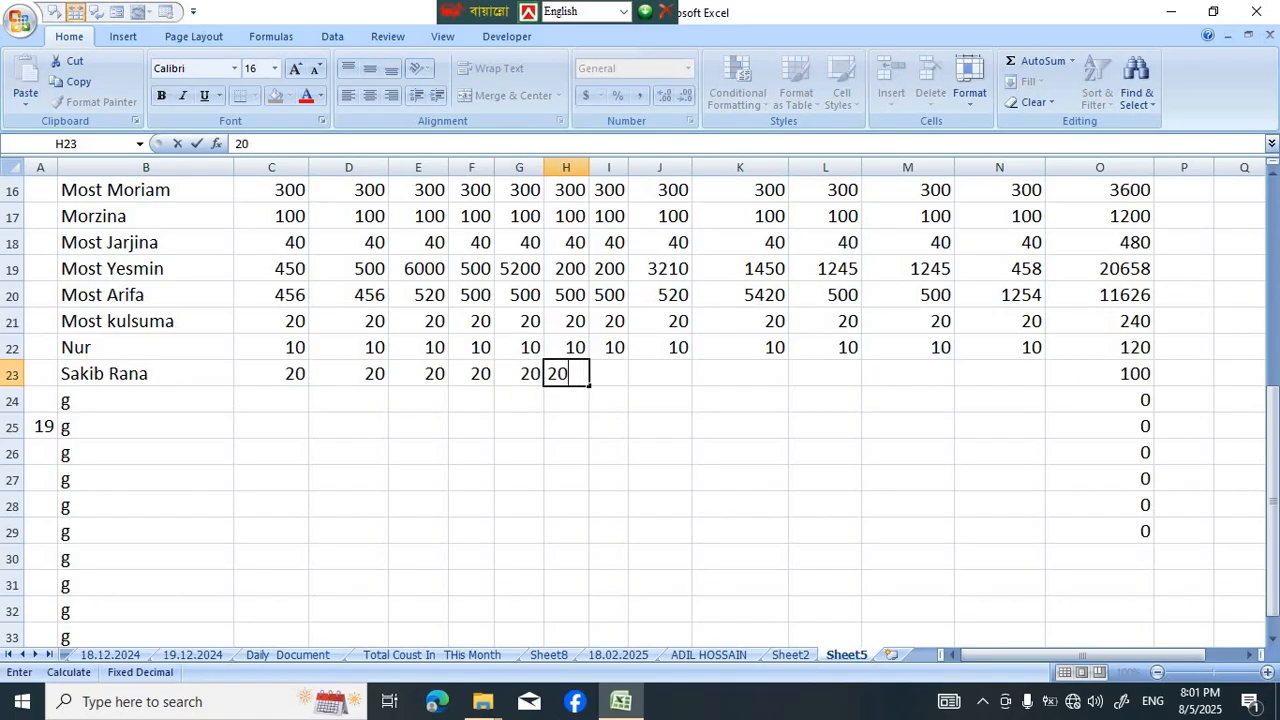
key("Right")
type("20")
key("Right")
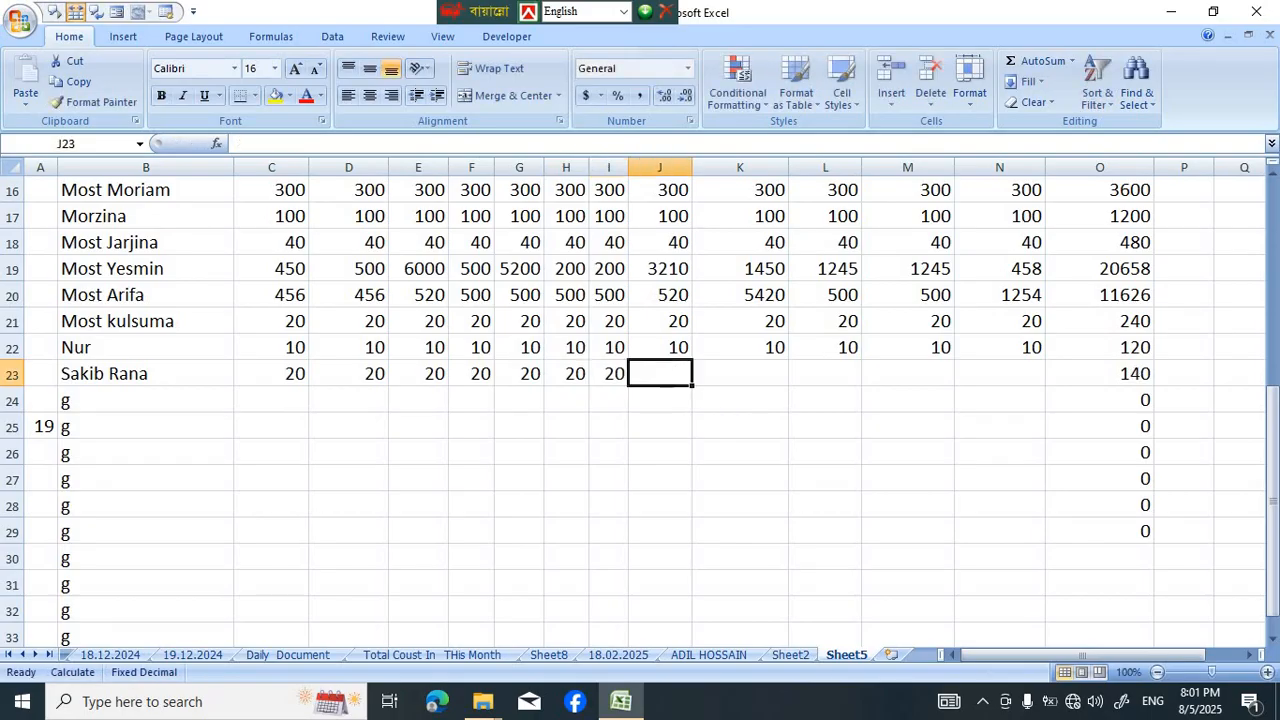
type("20")
key("Right")
type("20")
key("Right")
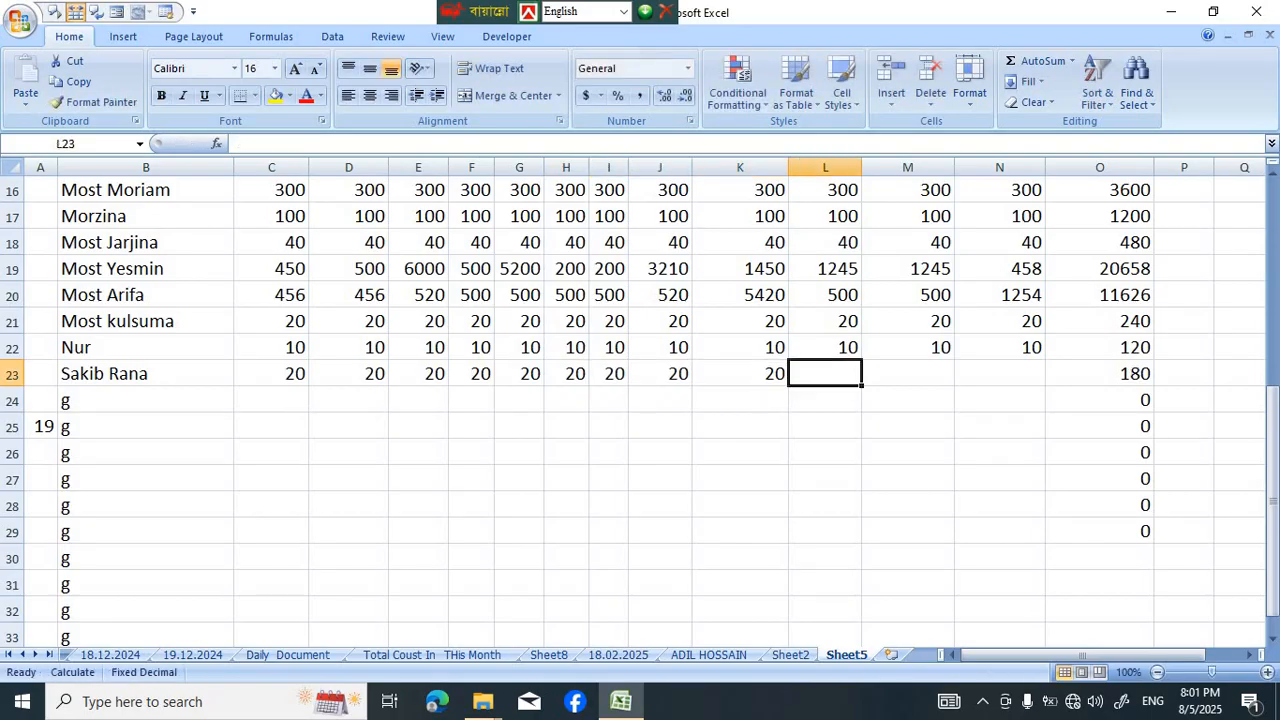
type("2")
key("Right")
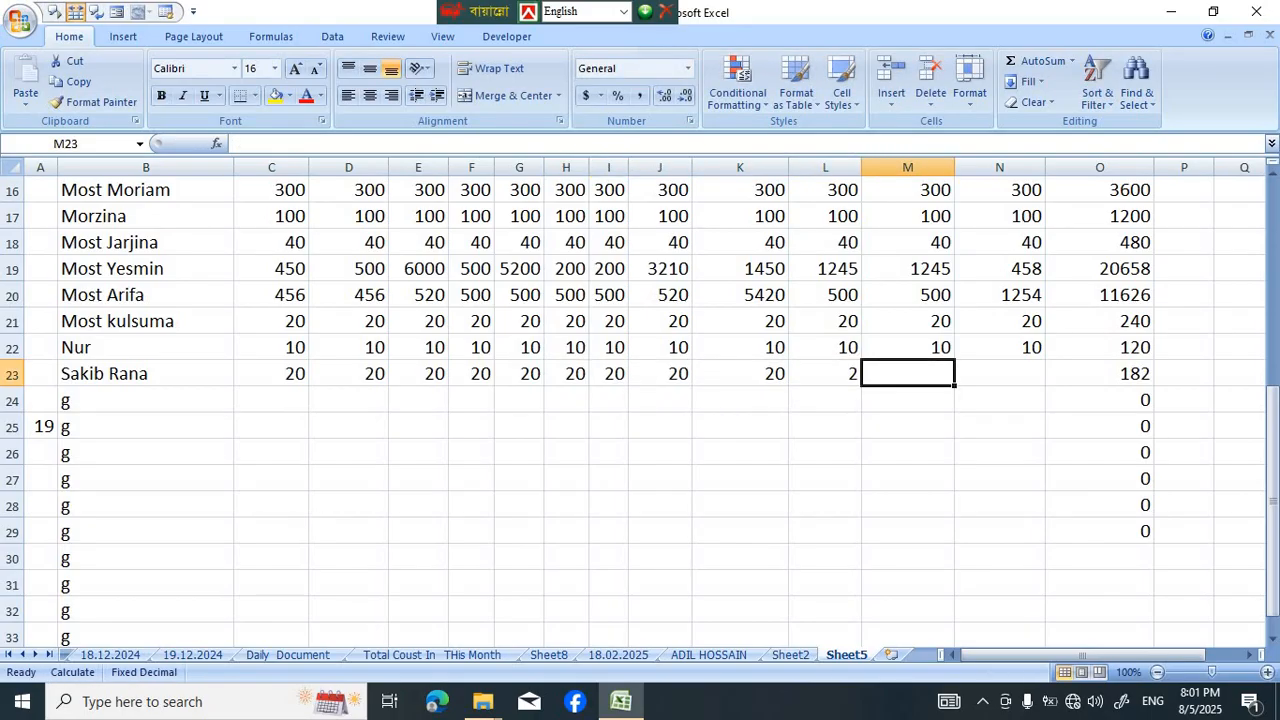
key("Left")
type("20")
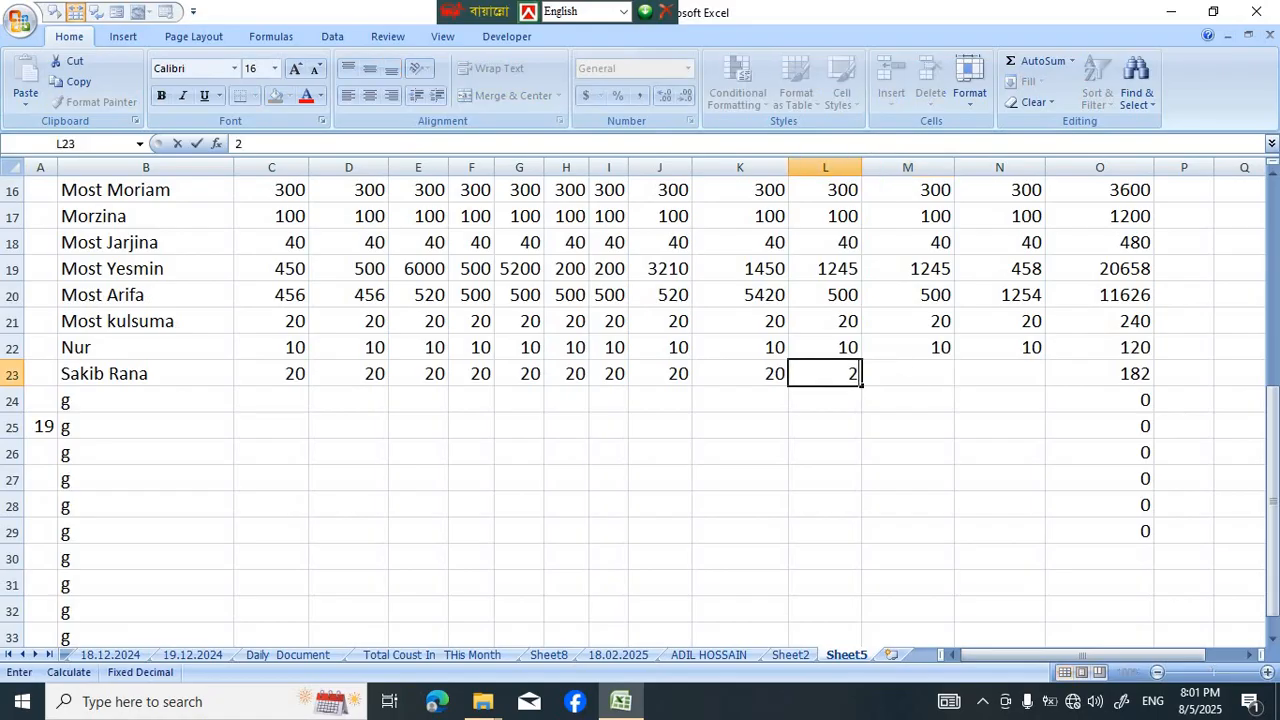
key("Right")
key("Right")
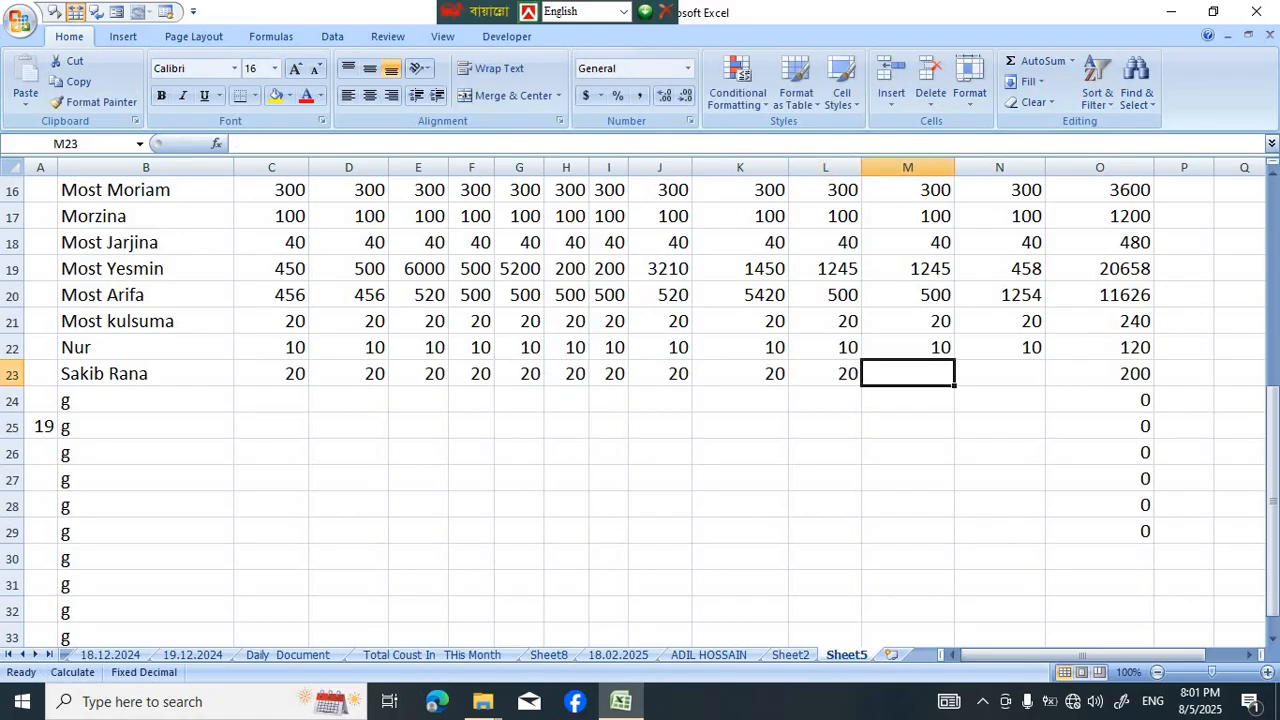
type("20")
key("Right")
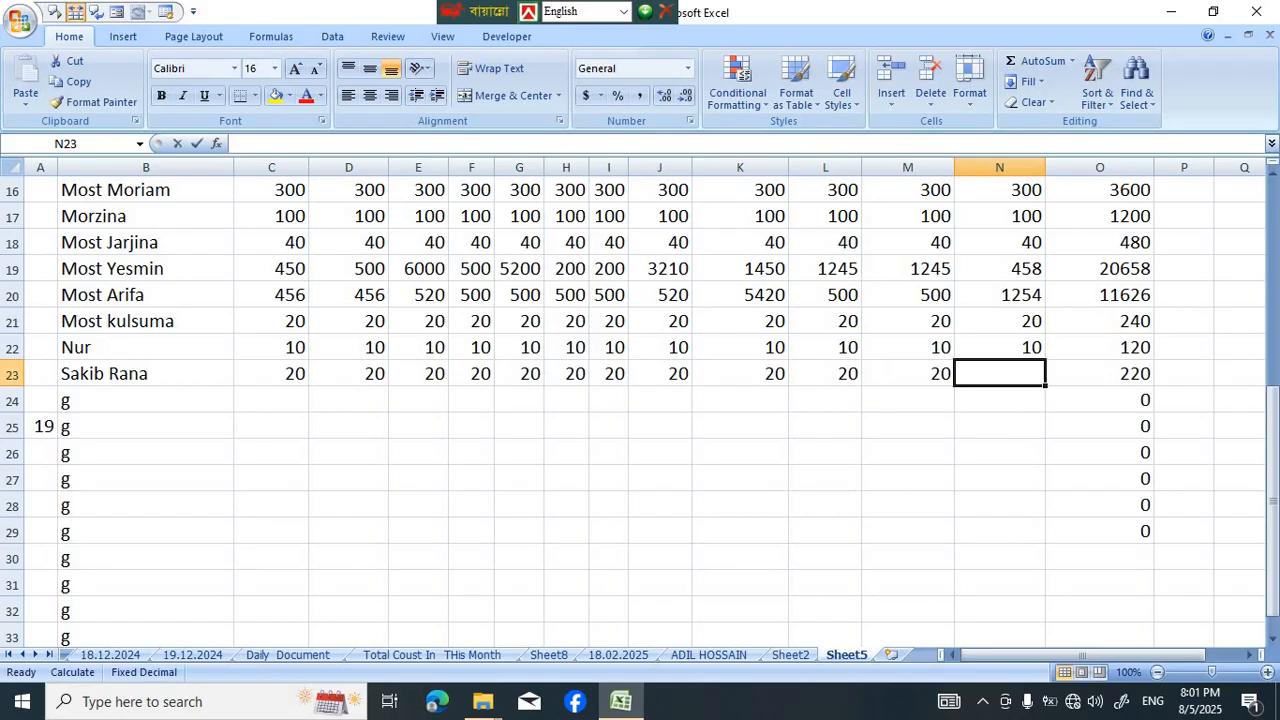
type("20")
key("Right")
Add list data validation with an in-cell dropdown to B4, using the names in =$B$7:$B$31 as the source
scroll(640, 400, "up", 5)
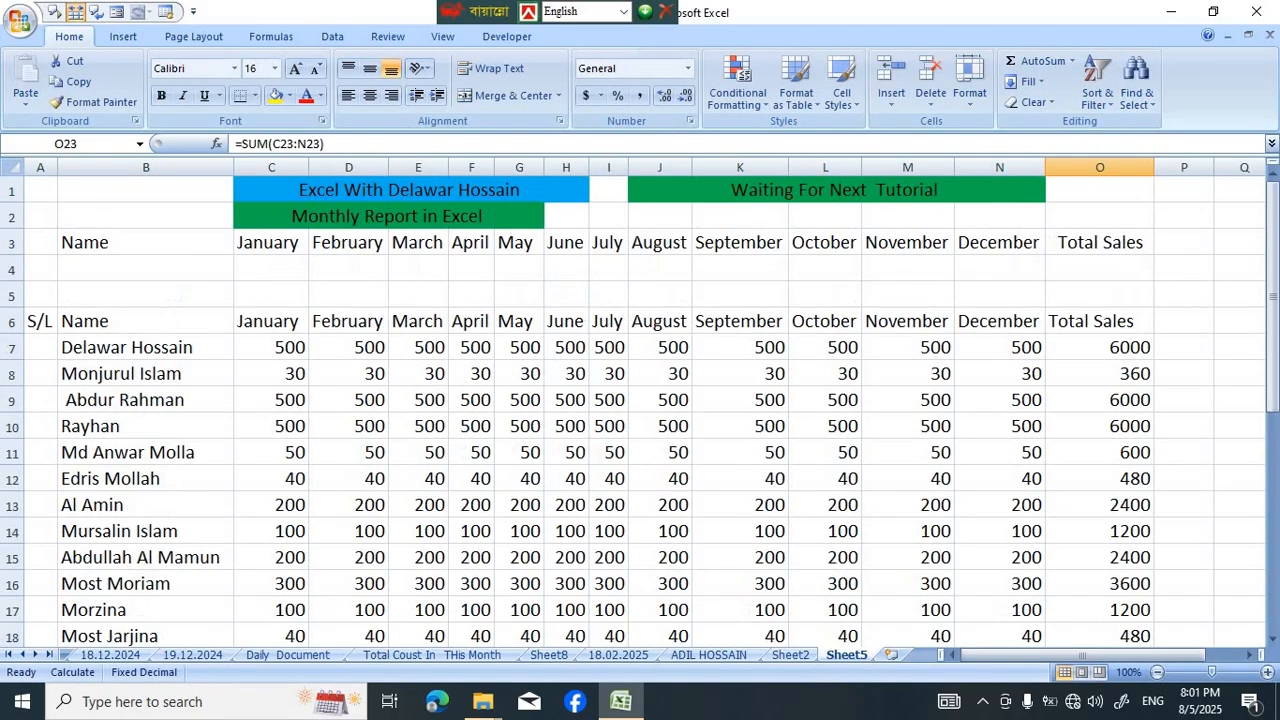
left_click(145, 268)
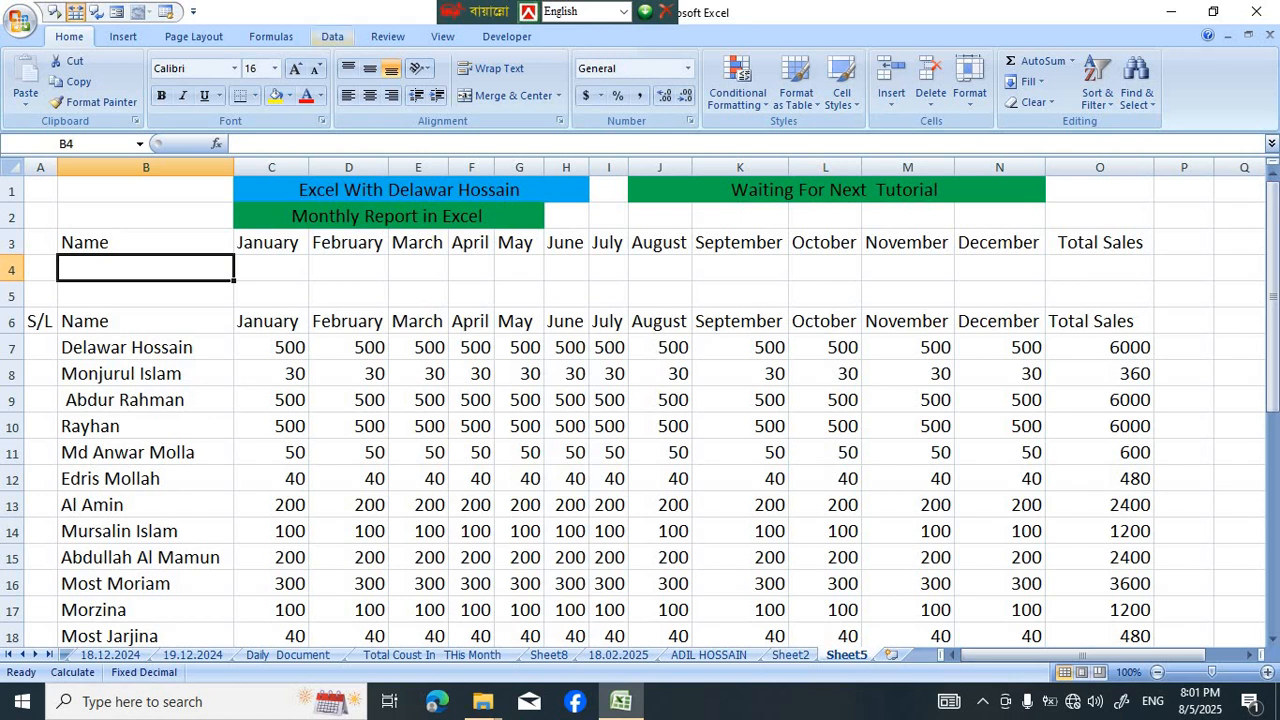
left_click(332, 36)
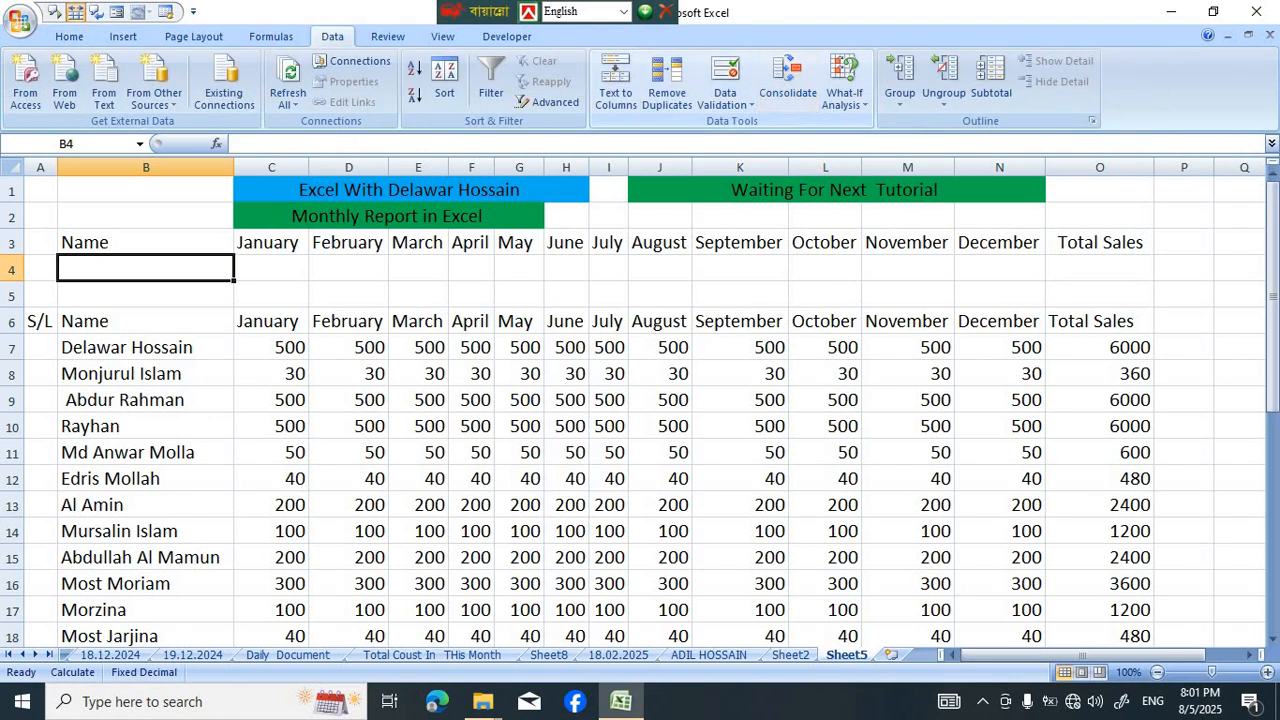
left_click(725, 100)
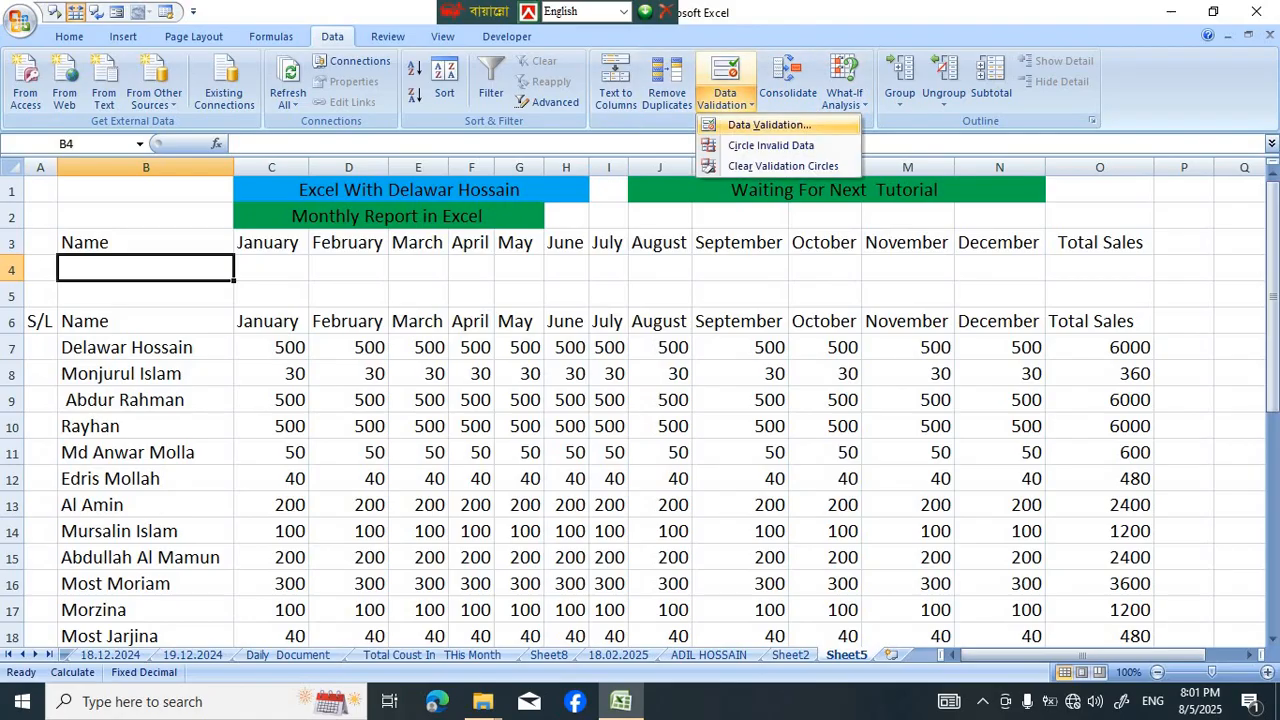
left_click(775, 123)
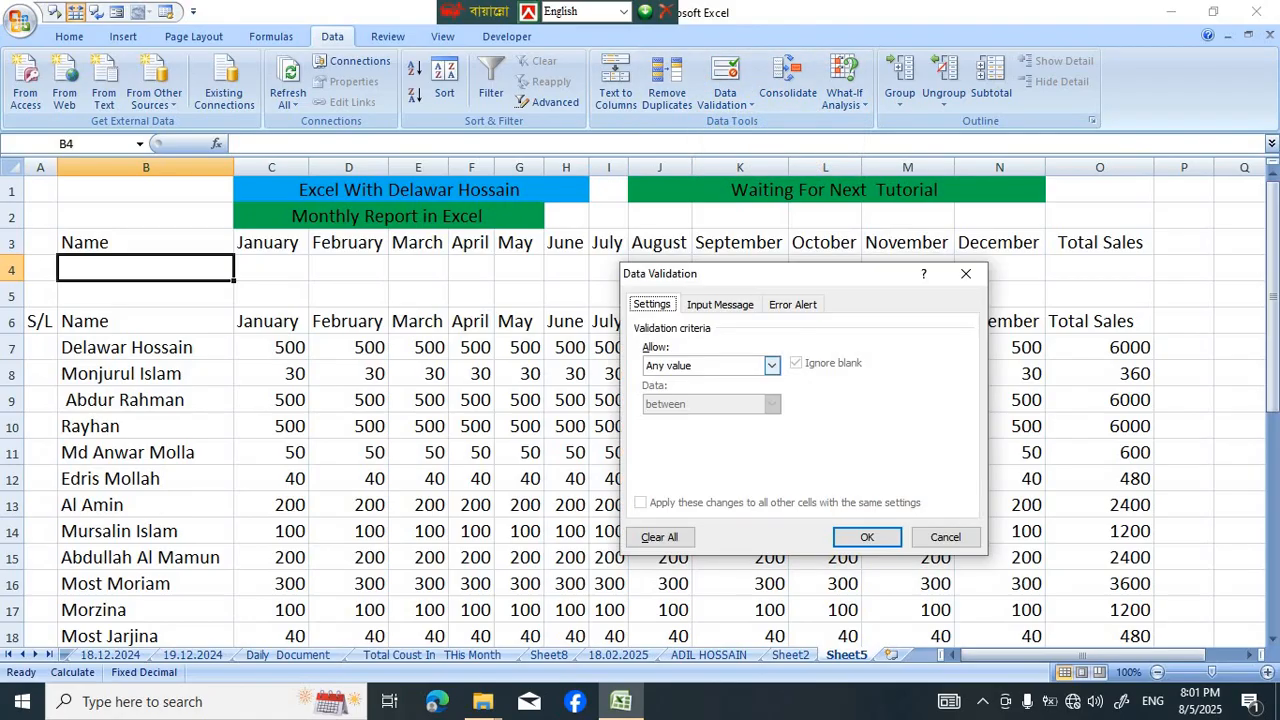
left_click_drag(780, 273, 814, 181)
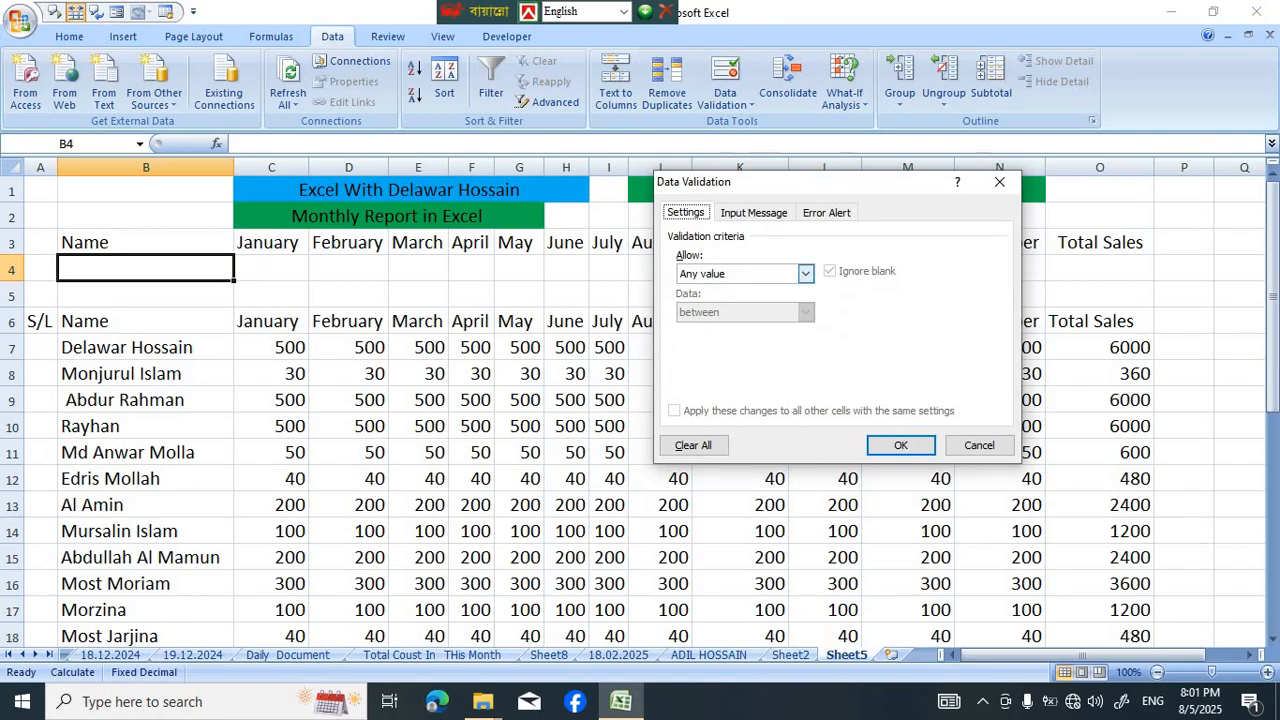
left_click(805, 273)
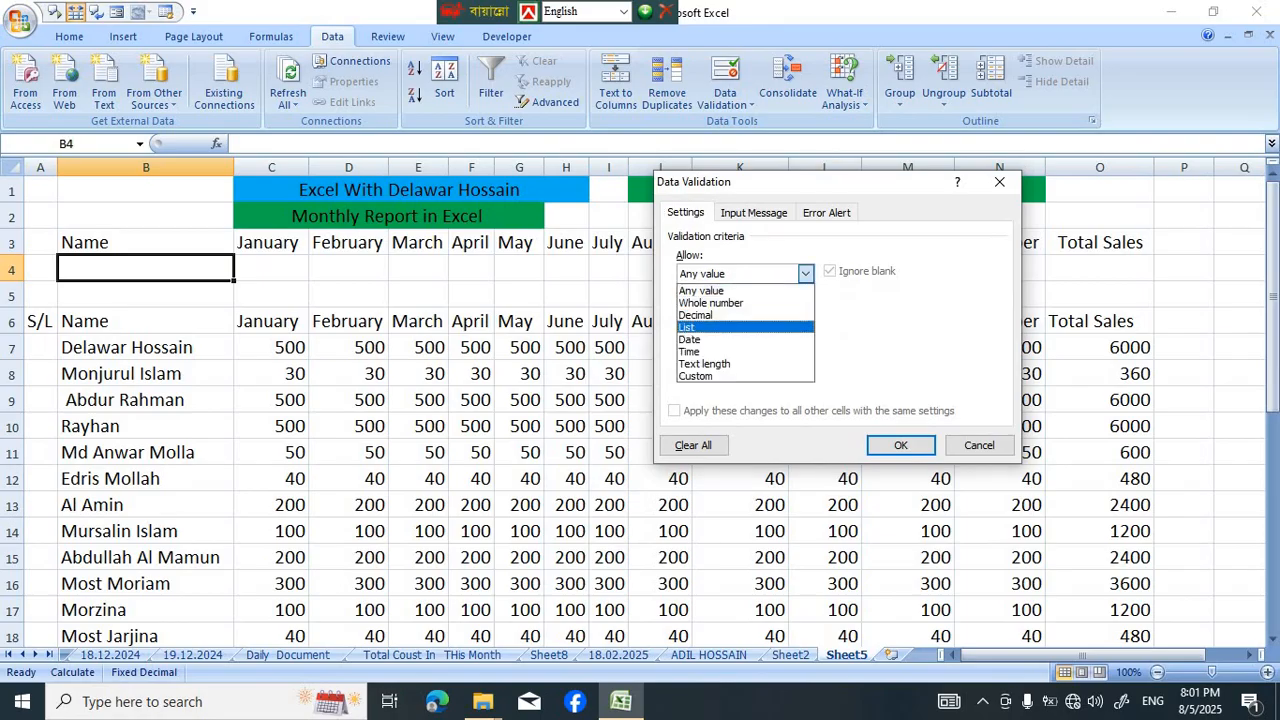
left_click(690, 327)
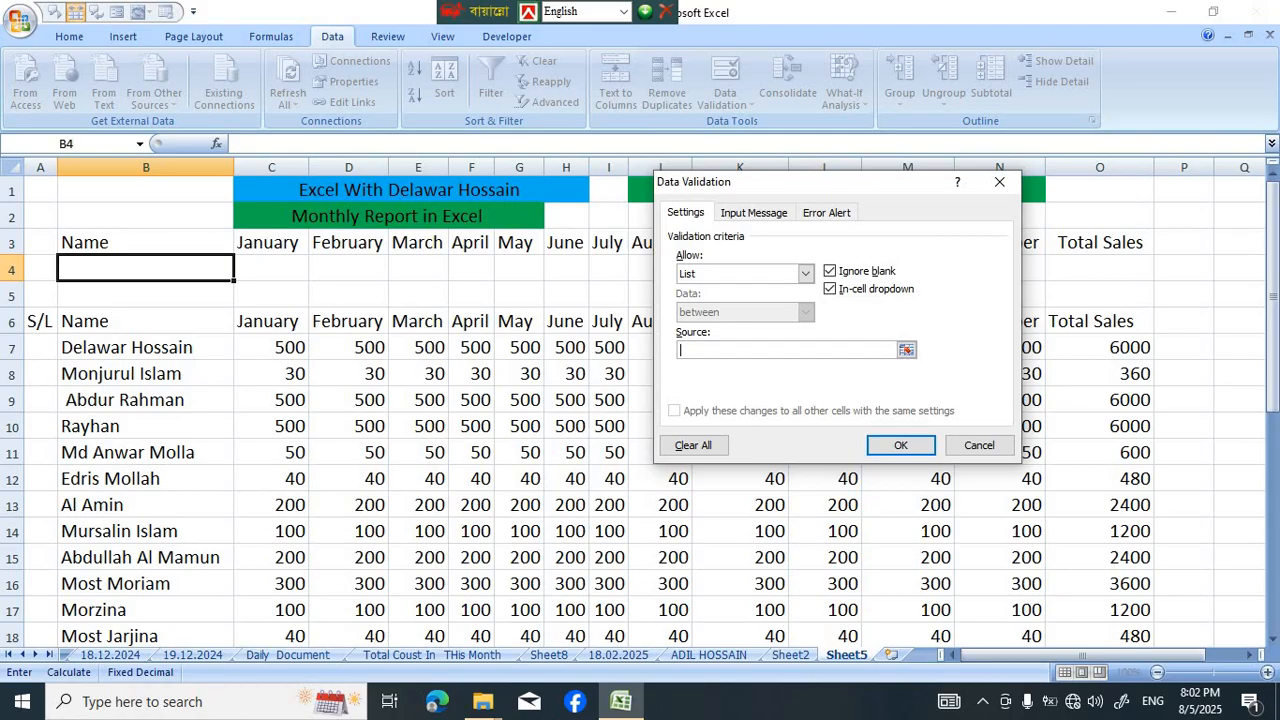
left_click_drag(145, 347, 225, 590)
scroll(640, 405, "up", 5)
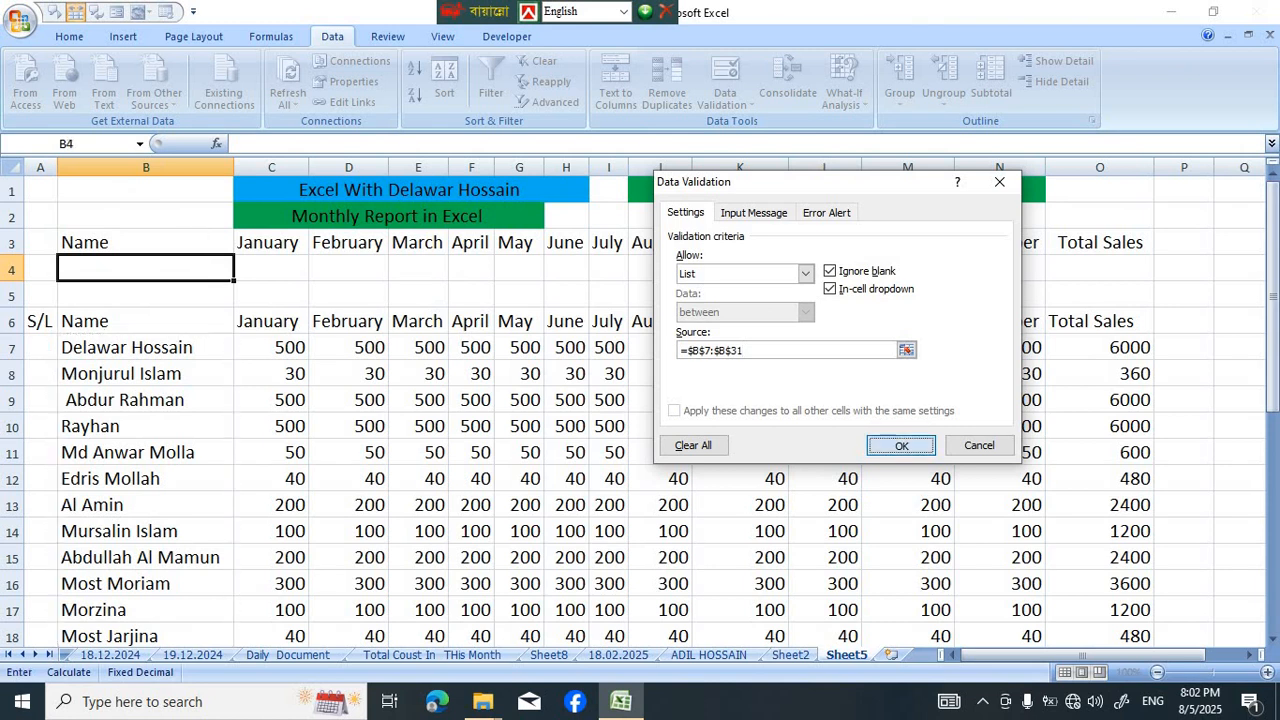
key("Return")
Try several names from the dropdown in B4, ending with the person listed in row 14
key("alt+Down")
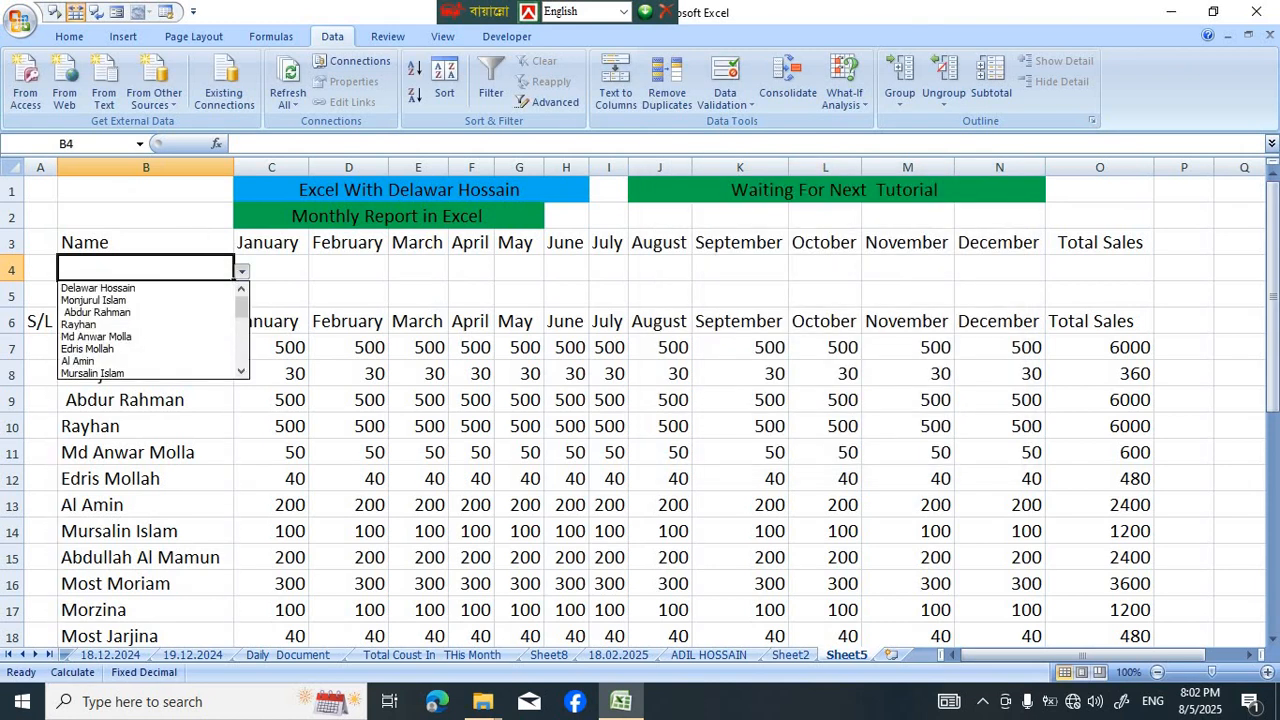
key("Down")
key("Return")
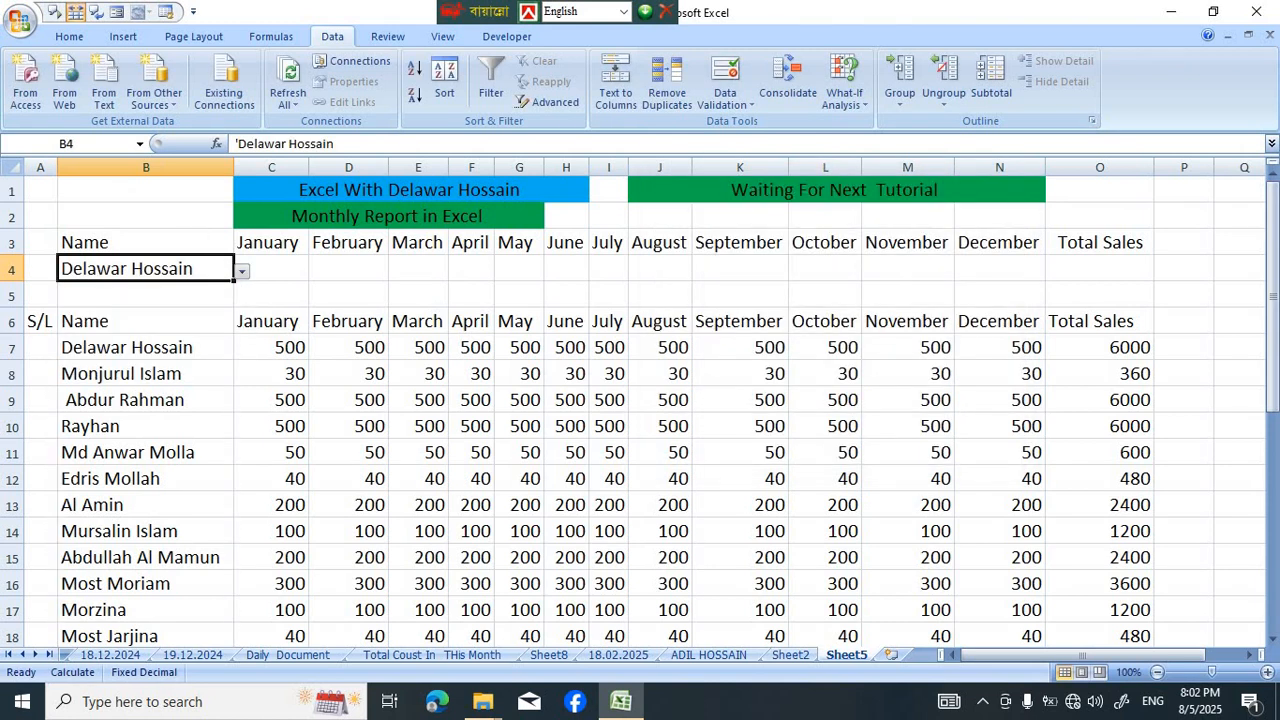
key("alt+Down")
key("Down")
key("Down")
key("Down")
key("Down")
key("Down")
key("Return")
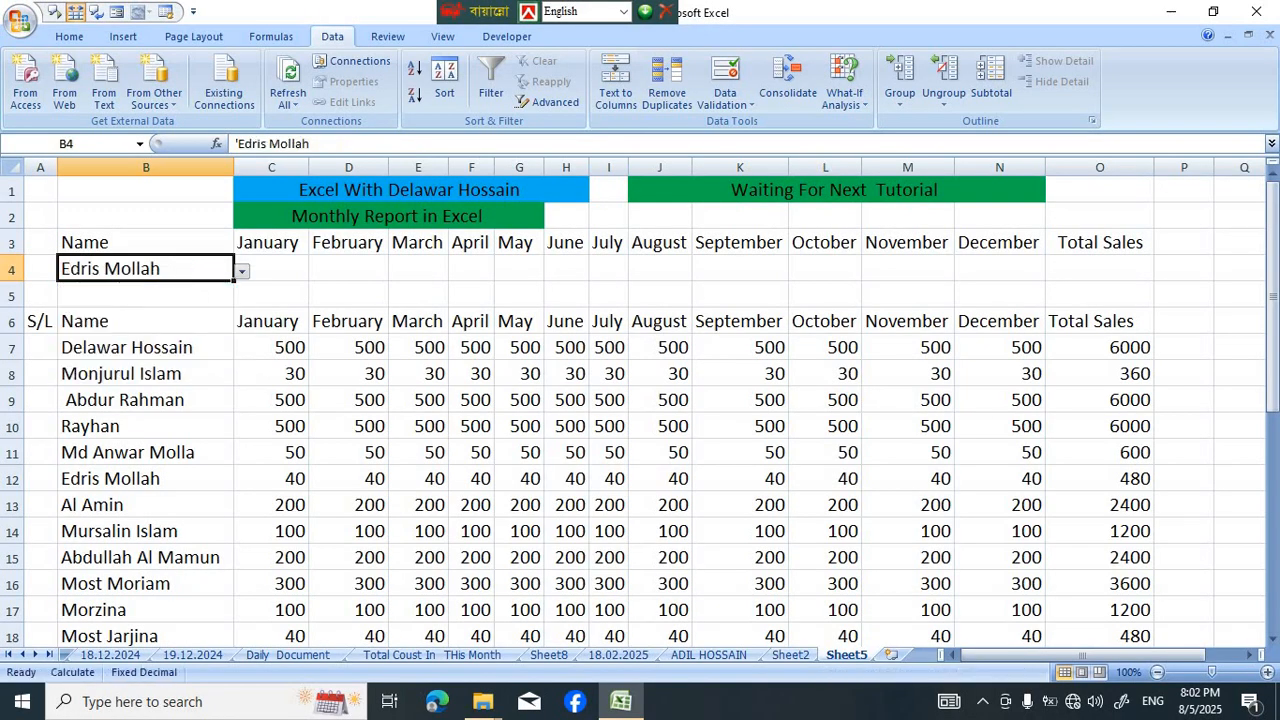
left_click(242, 271)
left_click(110, 311)
left_click(348, 268)
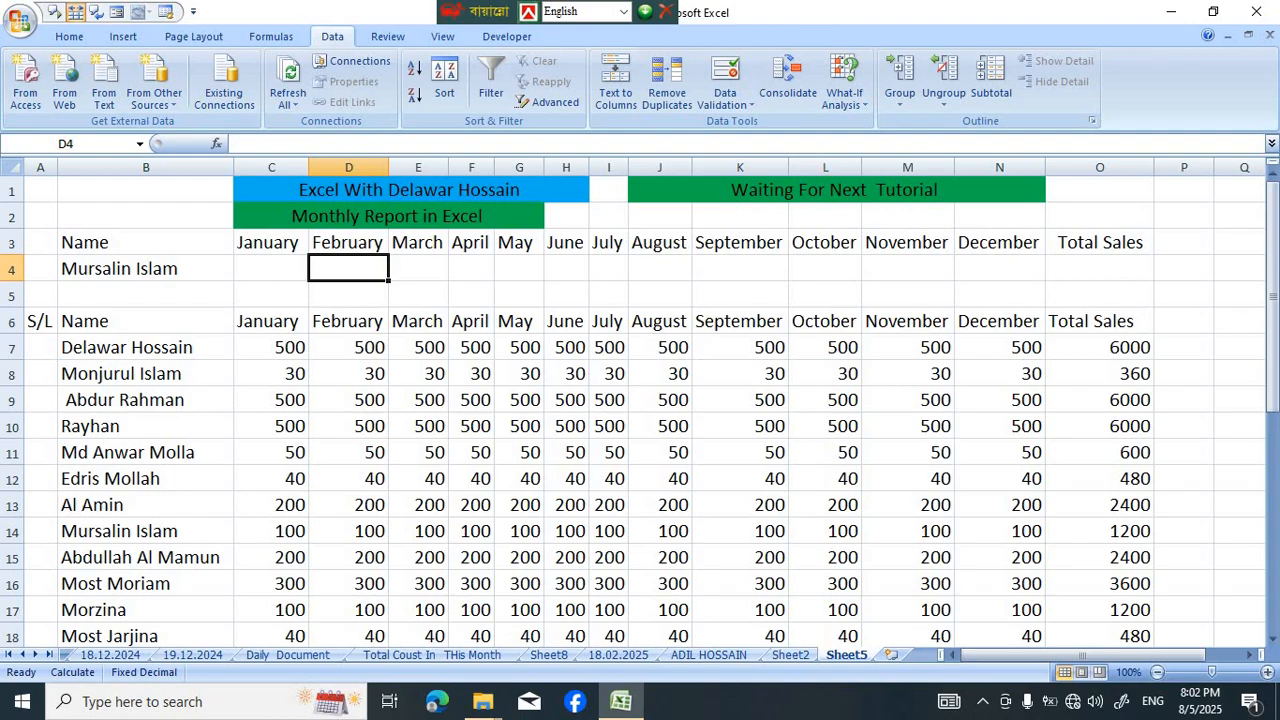
left_click(271, 268)
left_click(146, 268)
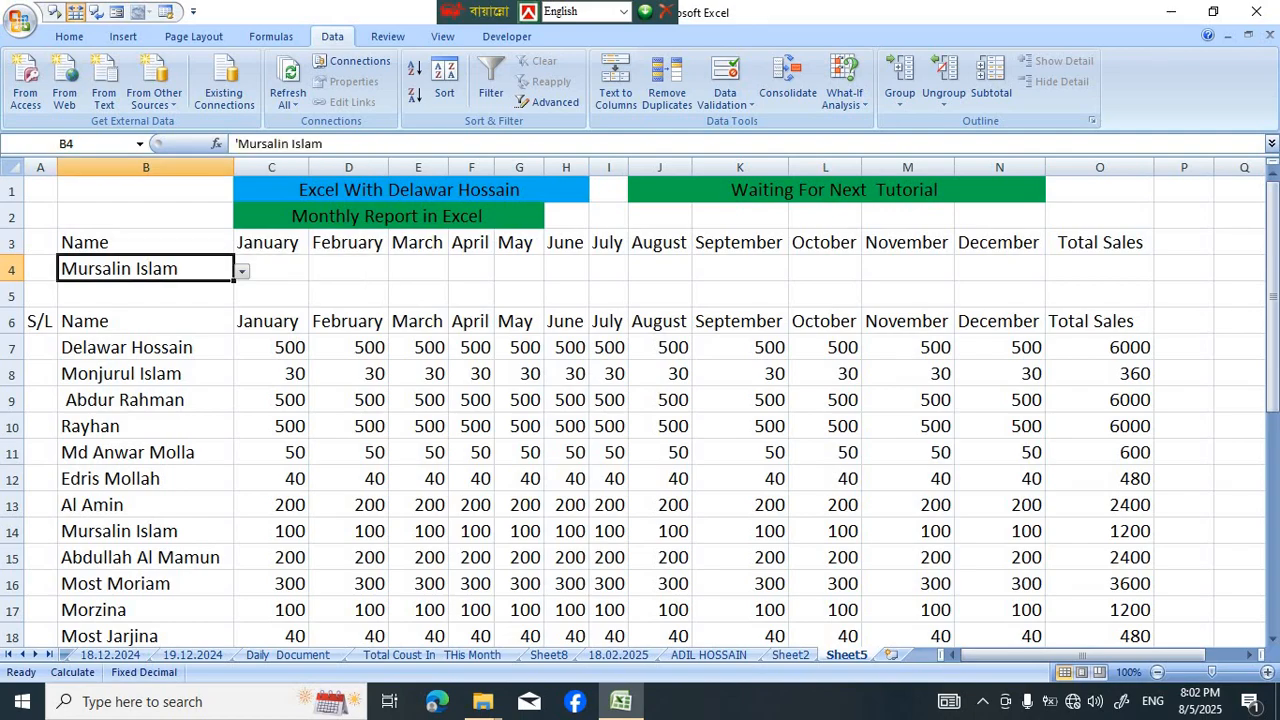
left_click(348, 268)
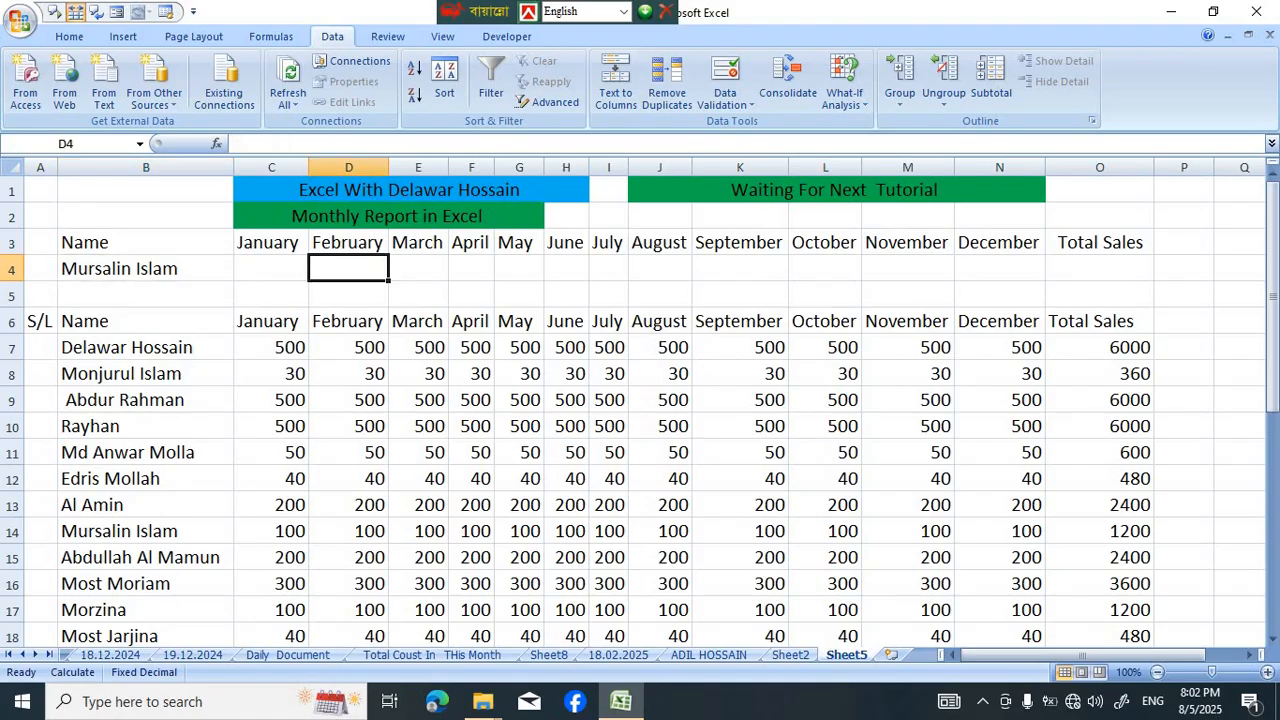
left_click(146, 268)
Start a VLOOKUP formula in C4 with B4 as the lookup value and B7:O27 as the table array
left_click(271, 268)
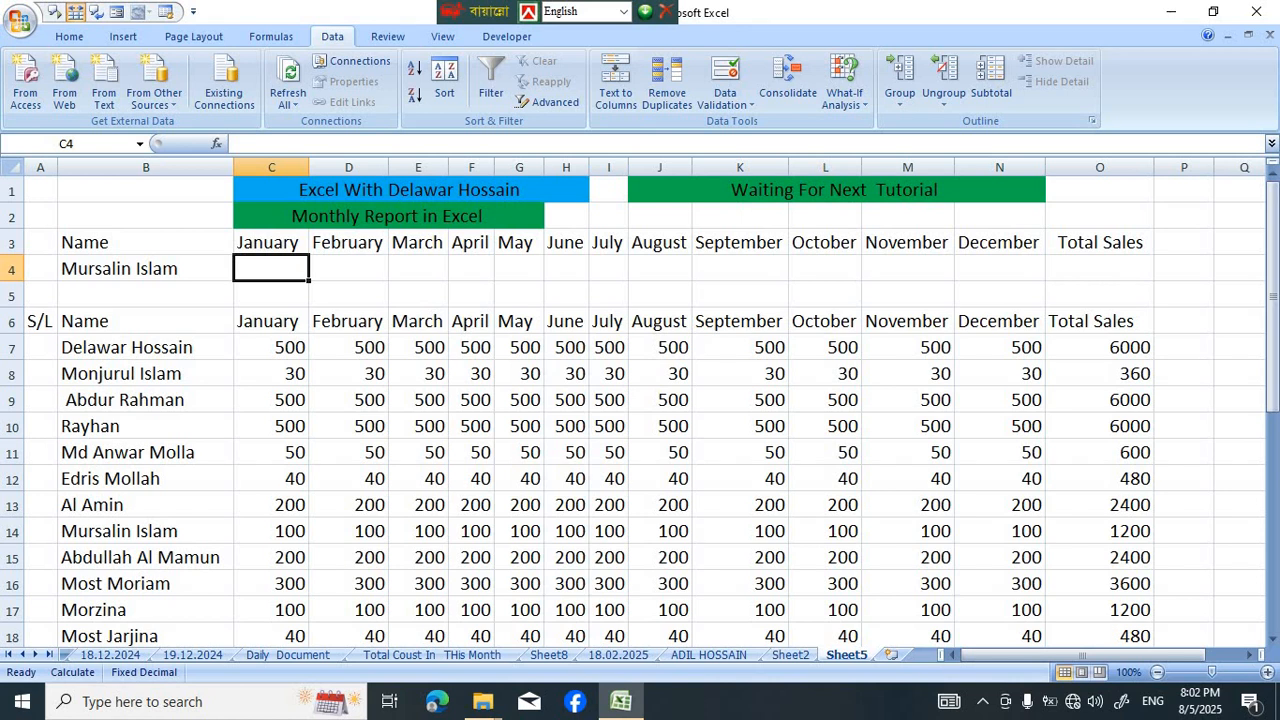
type("=vlo")
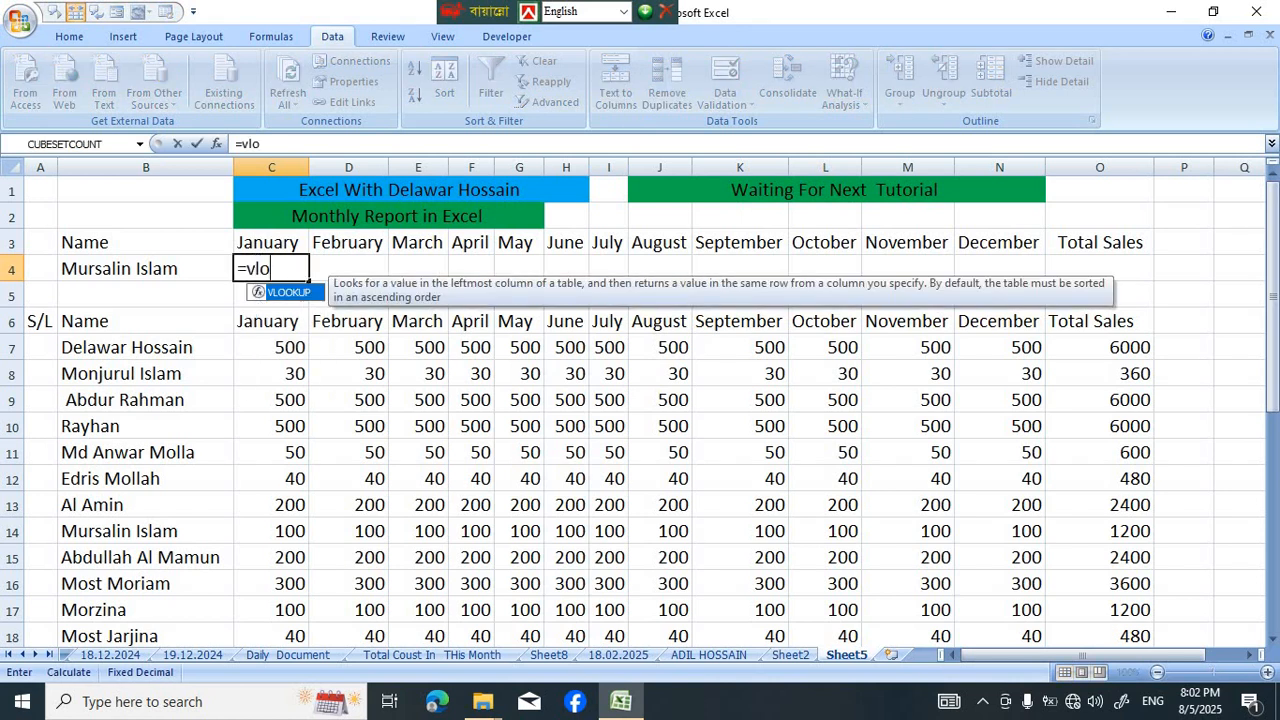
key("Tab")
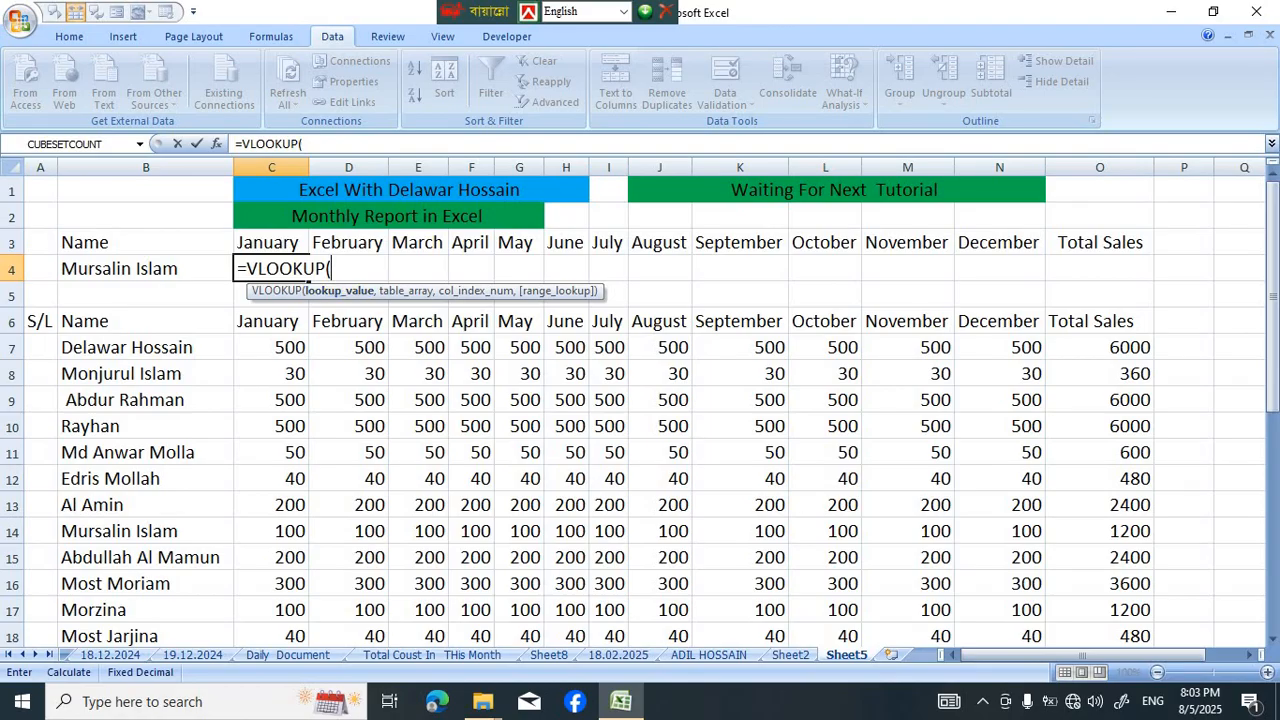
left_click(146, 269)
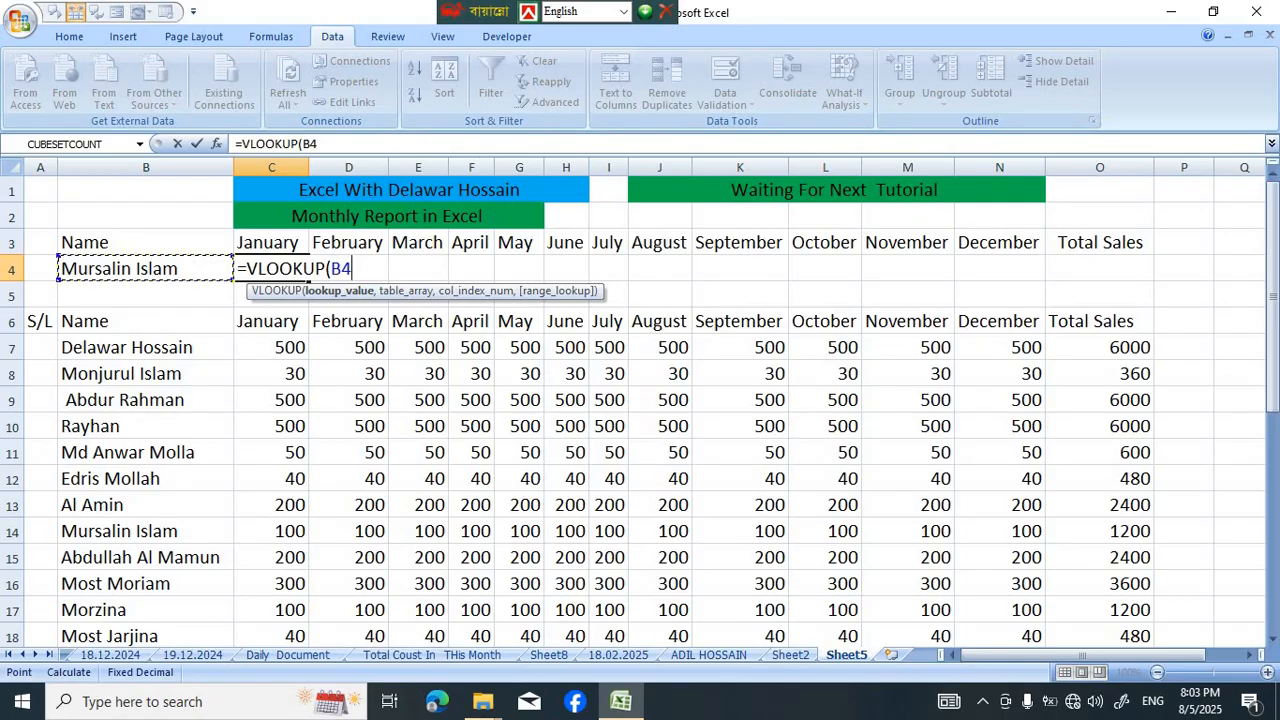
type(",")
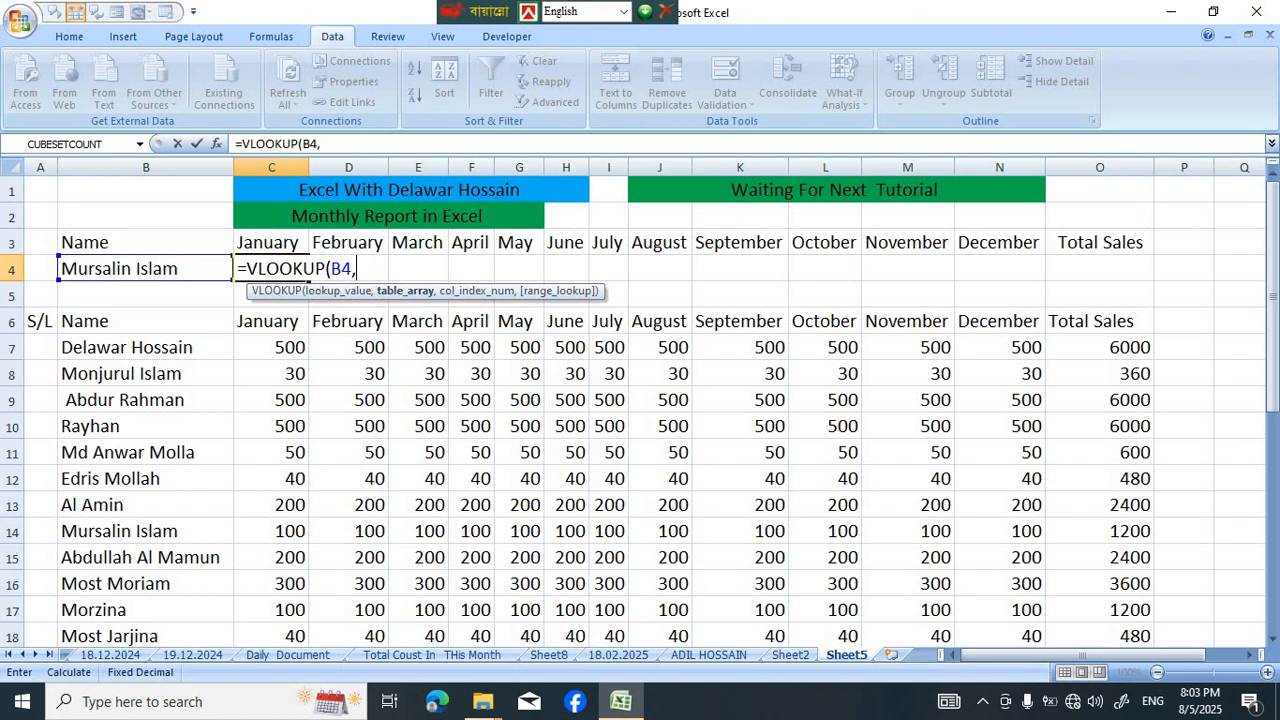
left_click_drag(130, 347, 1150, 640)
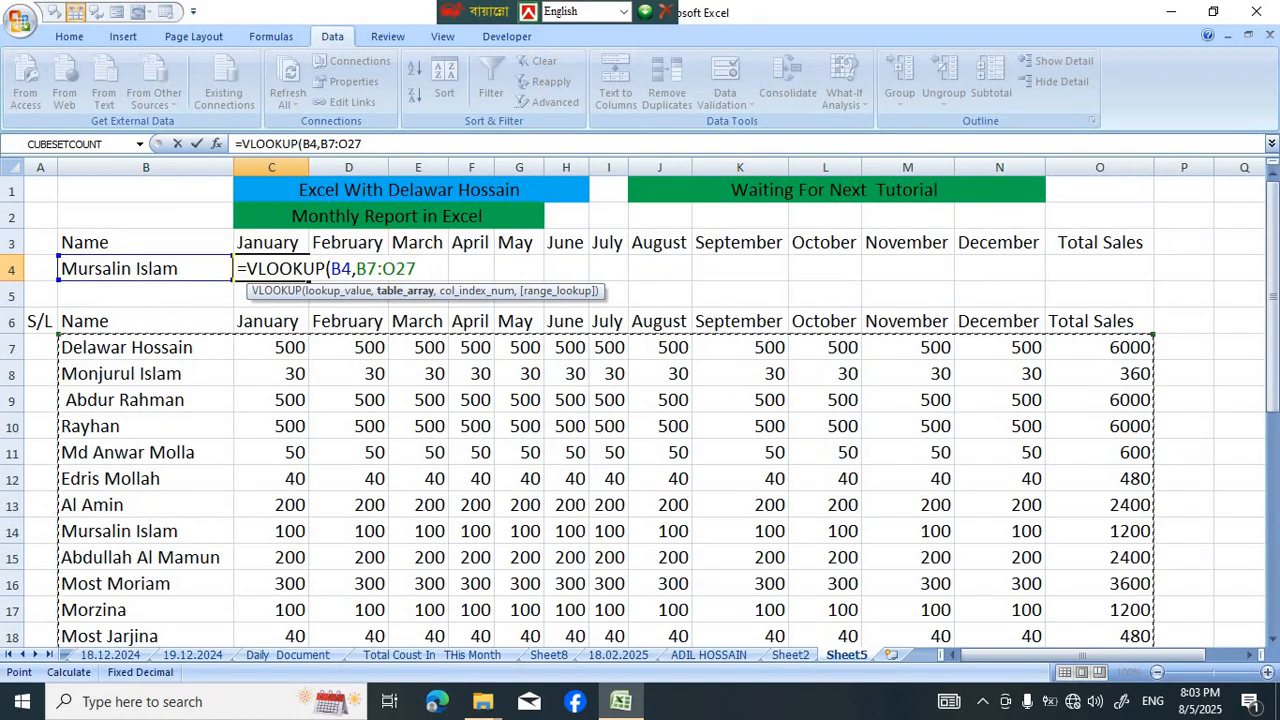
type(",")
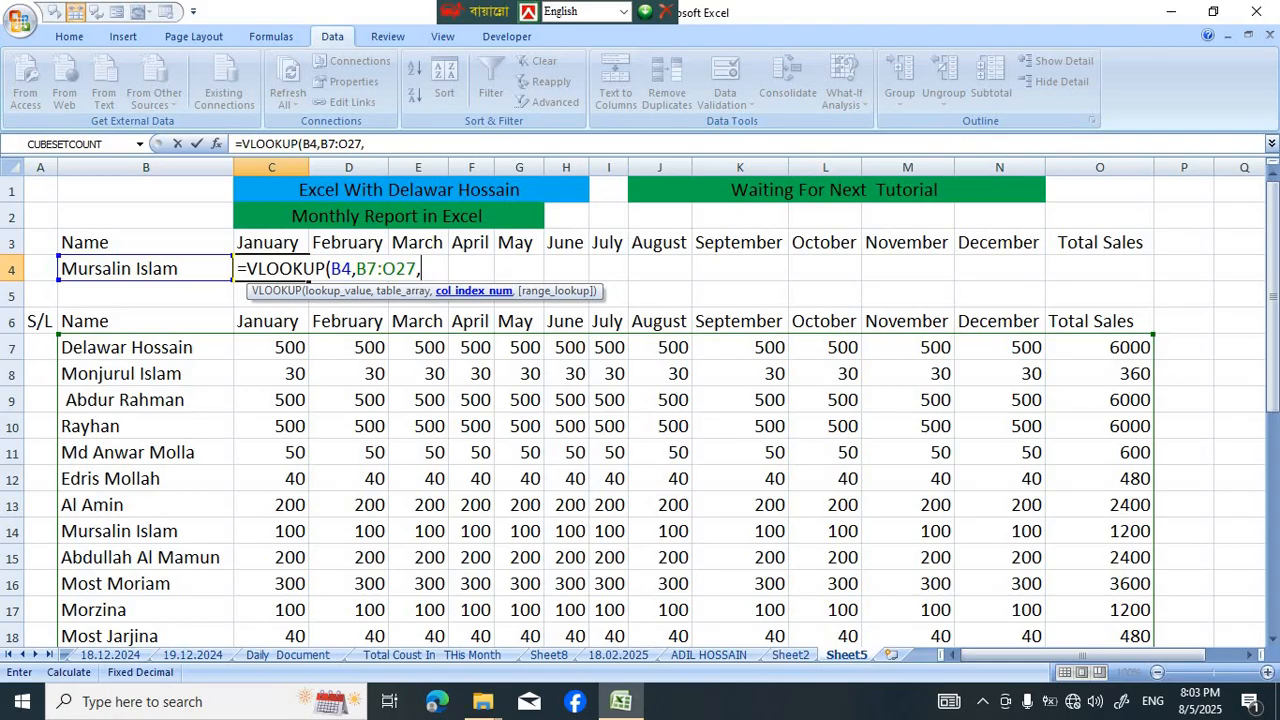
Complete the C4 formula with the column index array {2,3,4,5,6,7,8,9,10,11,12,13} and 0 for an exact match
type("{")
key("Return")
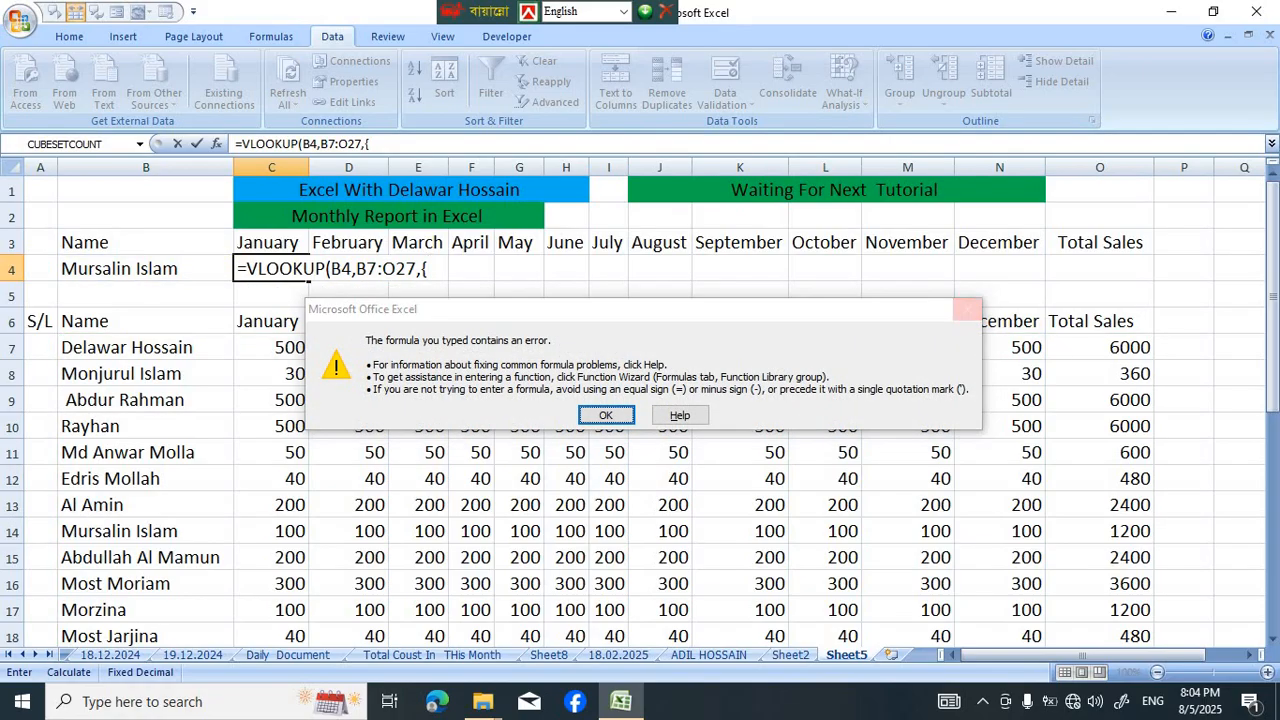
key("Return")
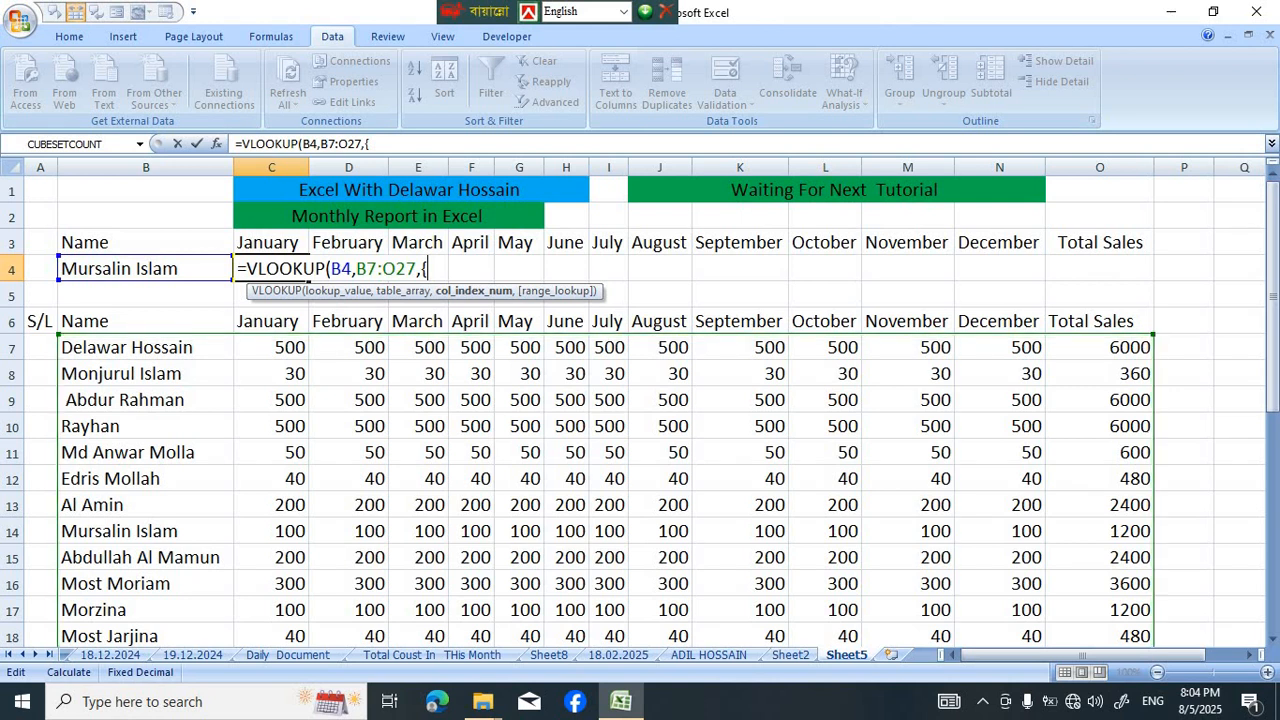
type("2,3,4,5,6,7,")
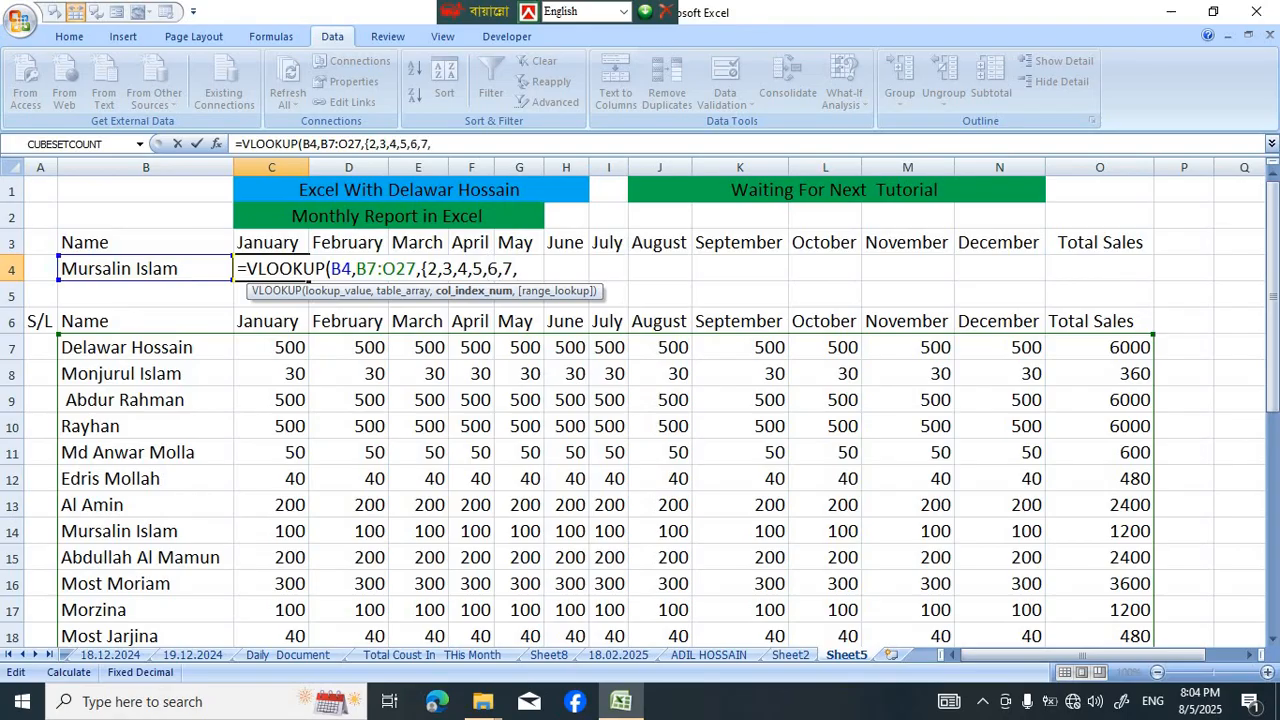
type("8,9,10,11")
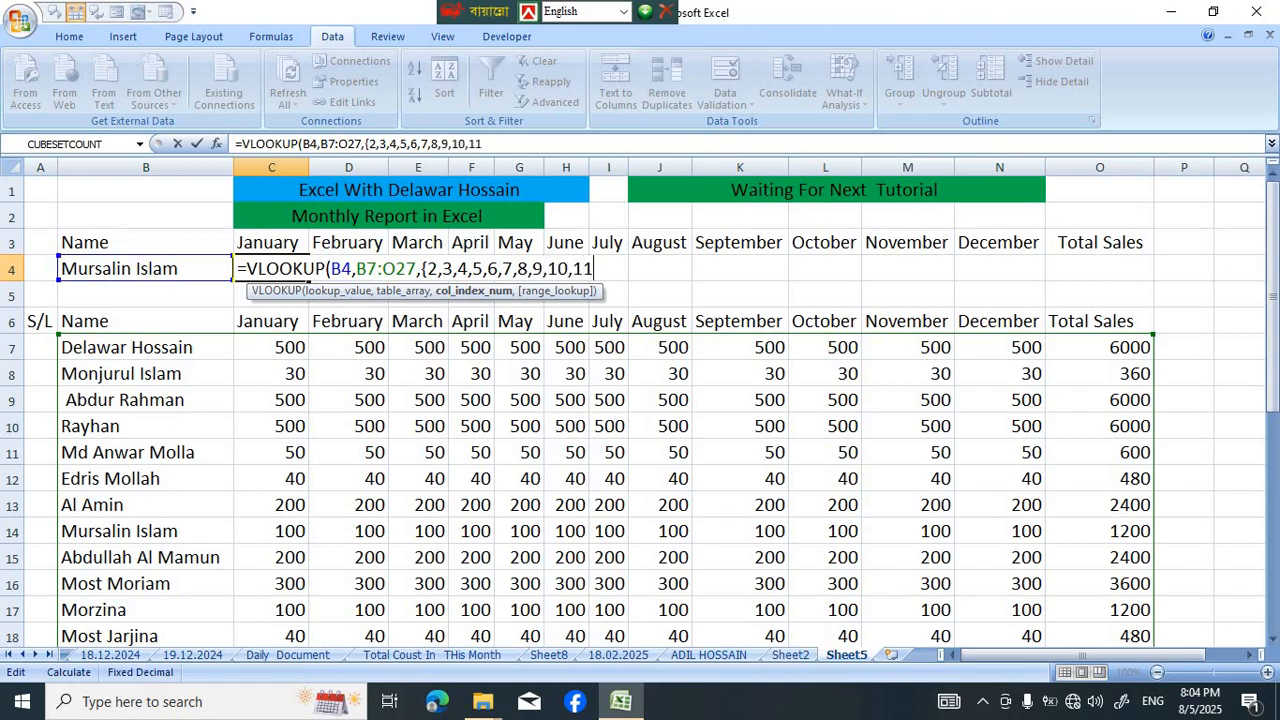
type(",12,13")
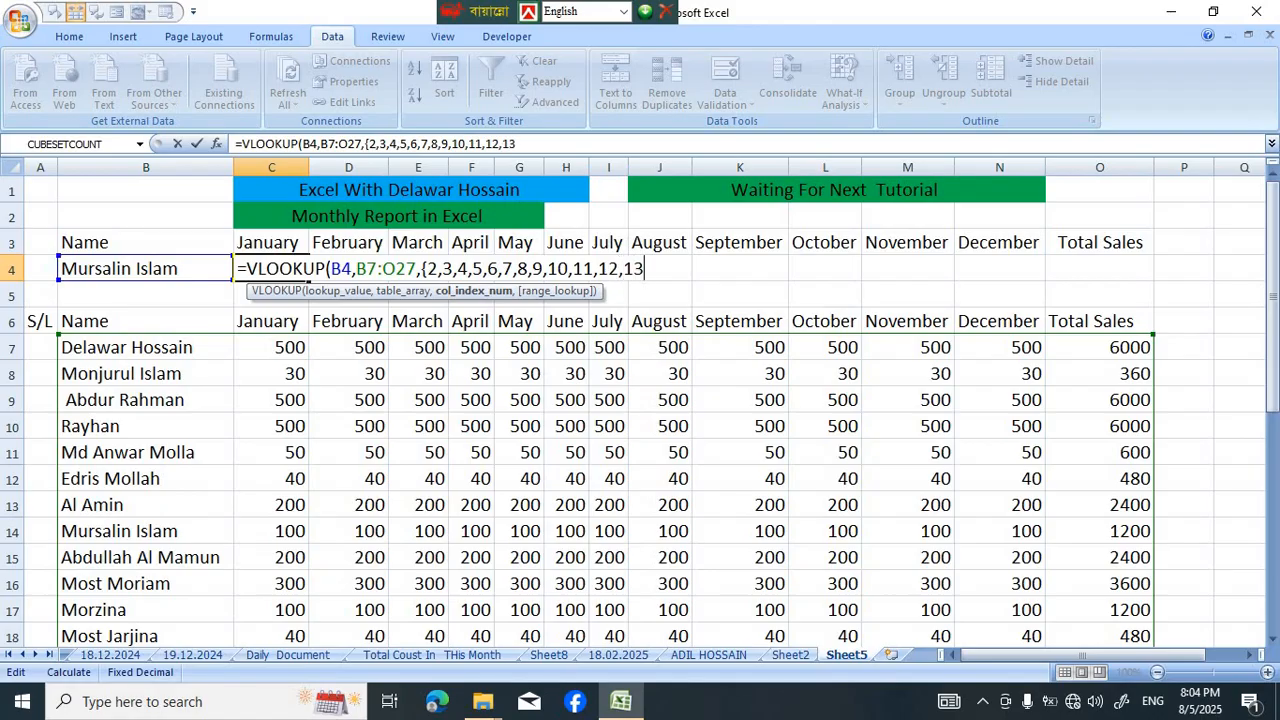
type(",")
key("BackSpace")
type("},")
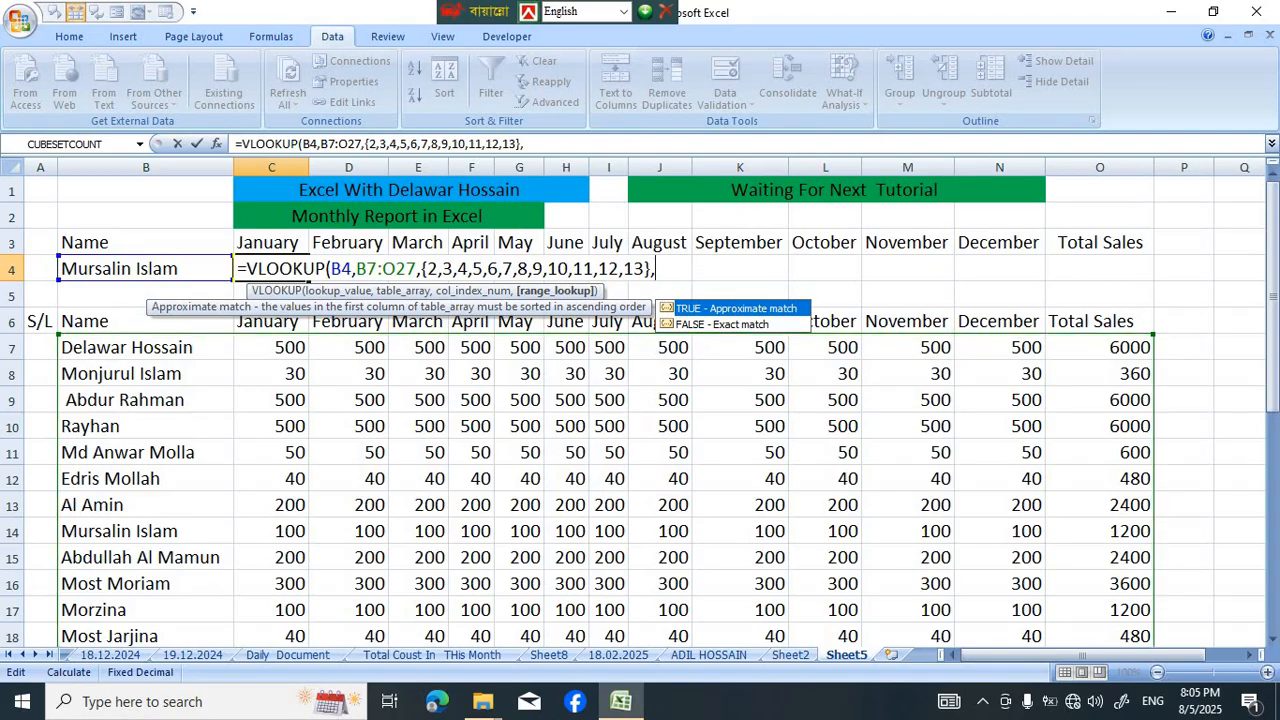
type("0)")
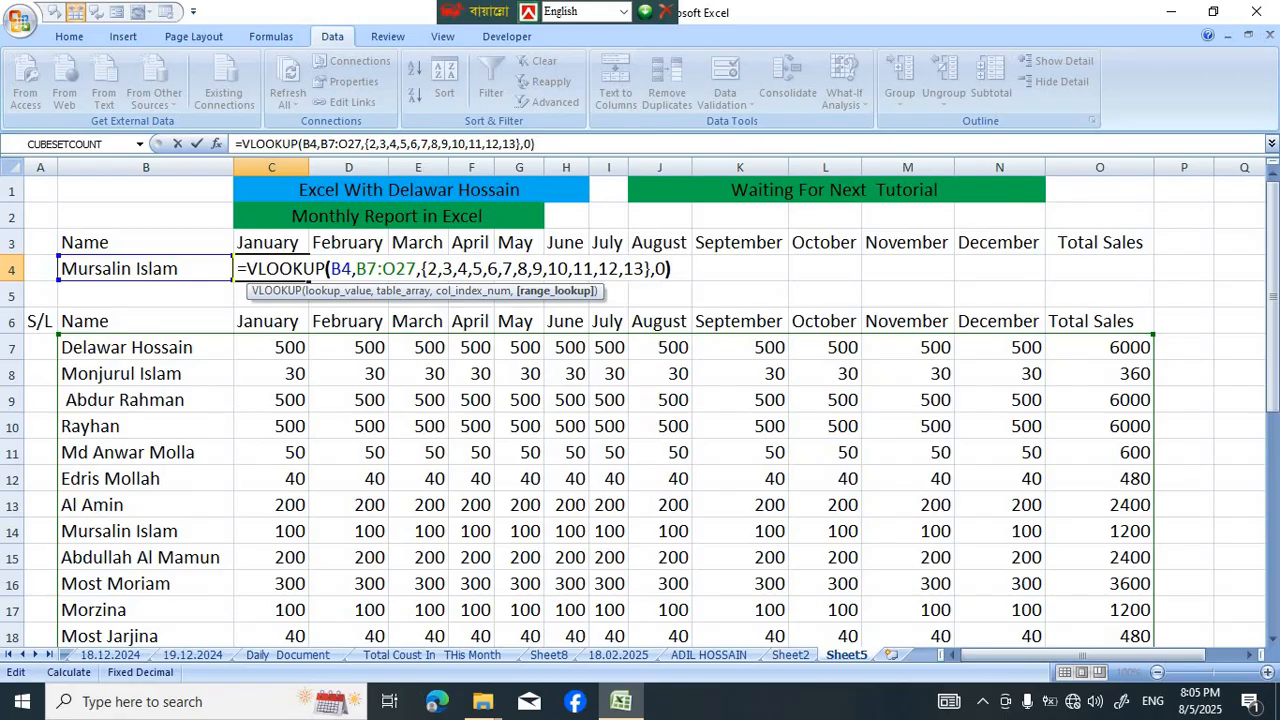
key("Return")
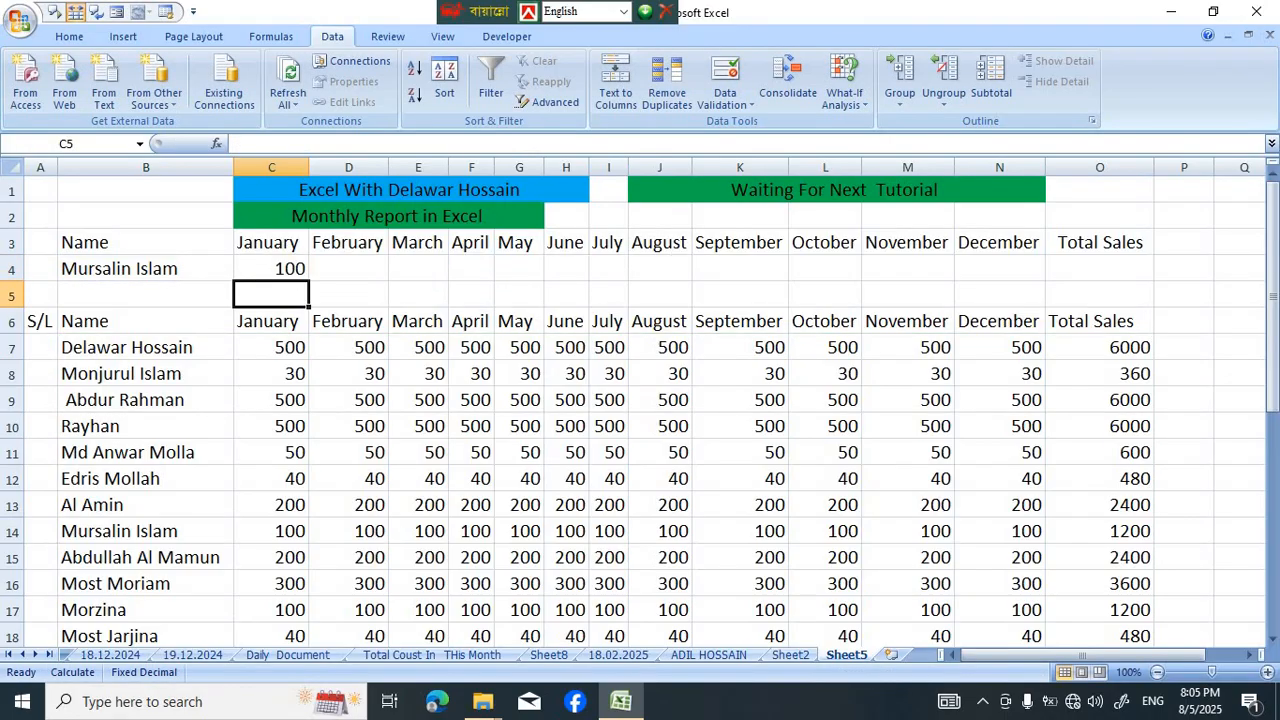
Check C4 against the January figure in row 14, and fill its VLOOKUP formula across row 4 to O4
left_click(146, 269)
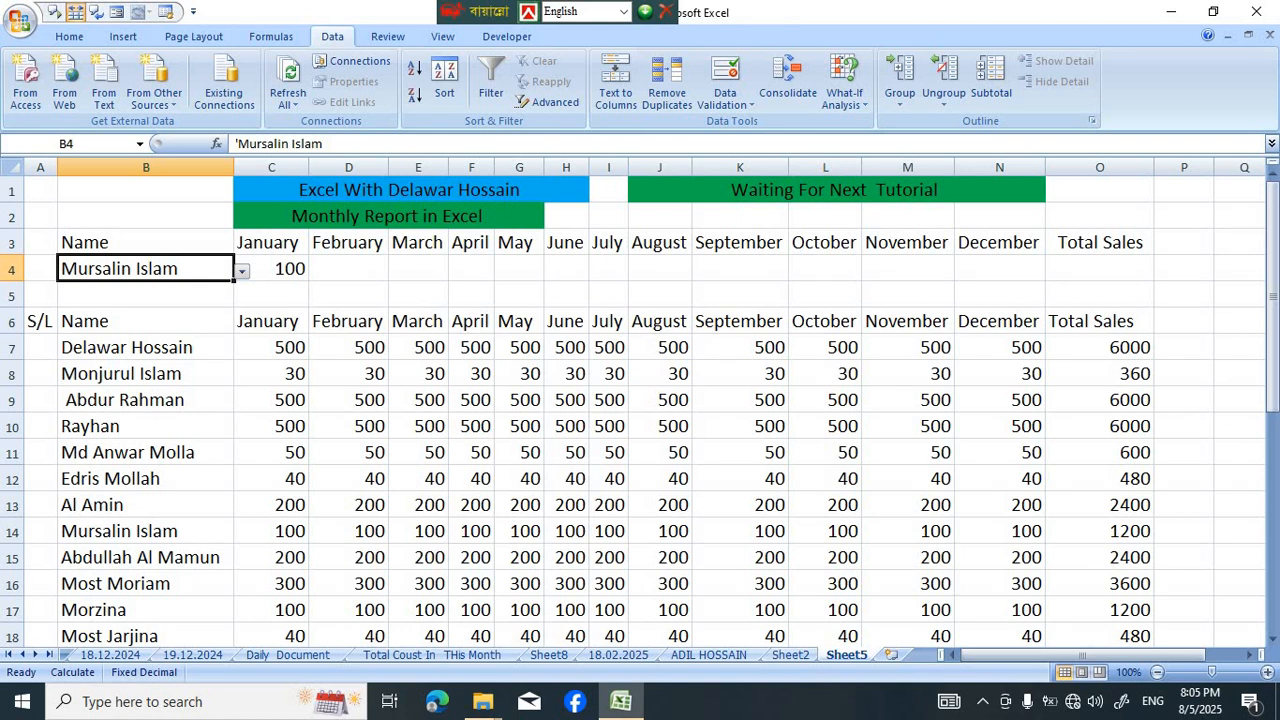
scroll(640, 400, "down", 2)
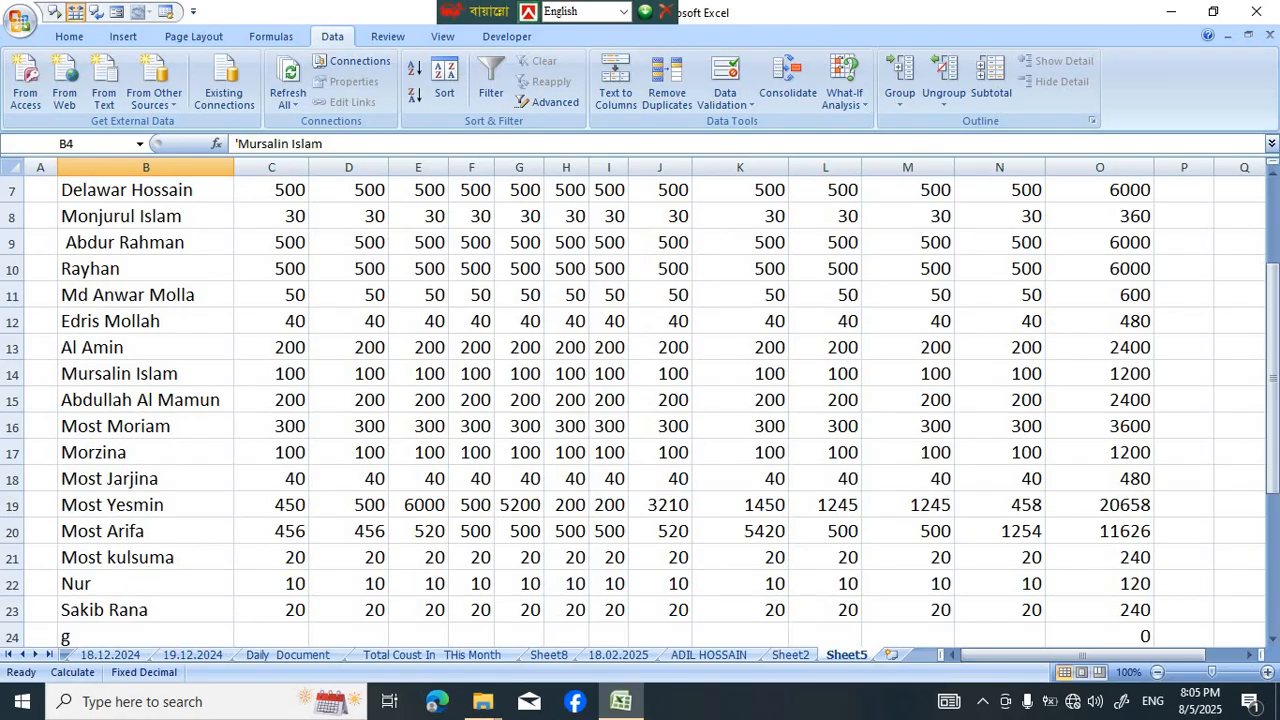
left_click(271, 374)
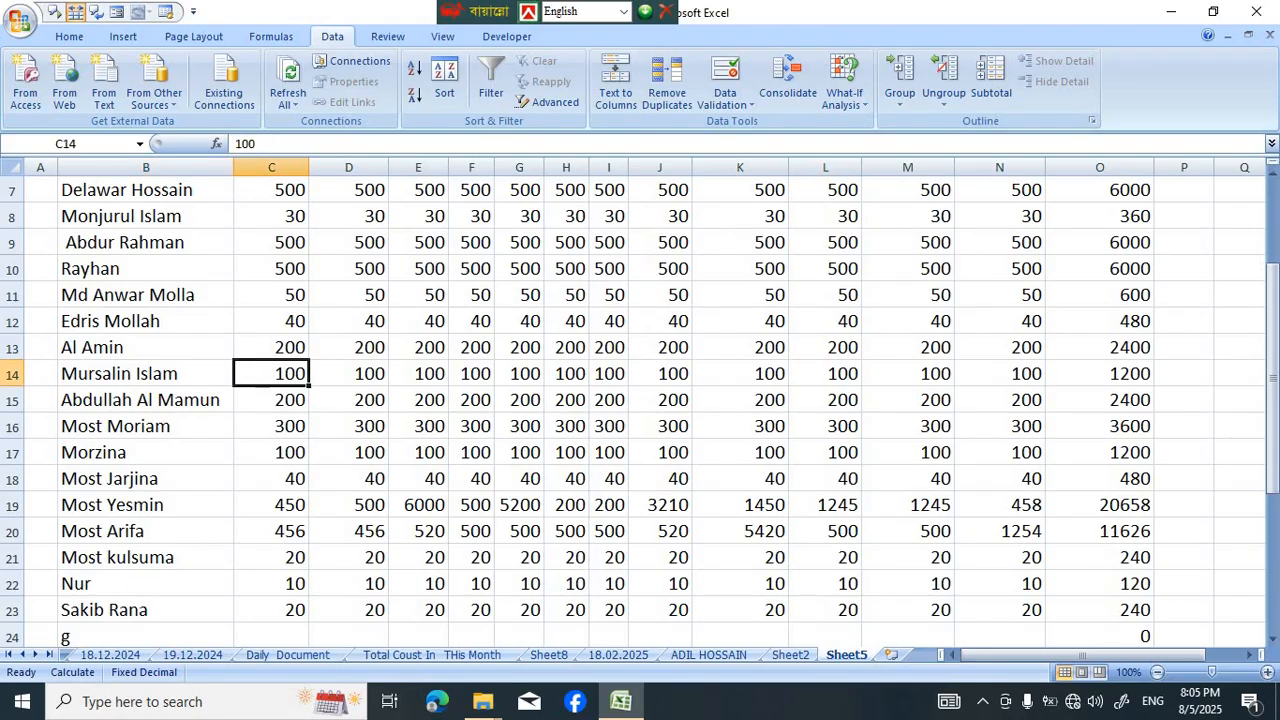
scroll(271, 374, "up", 2)
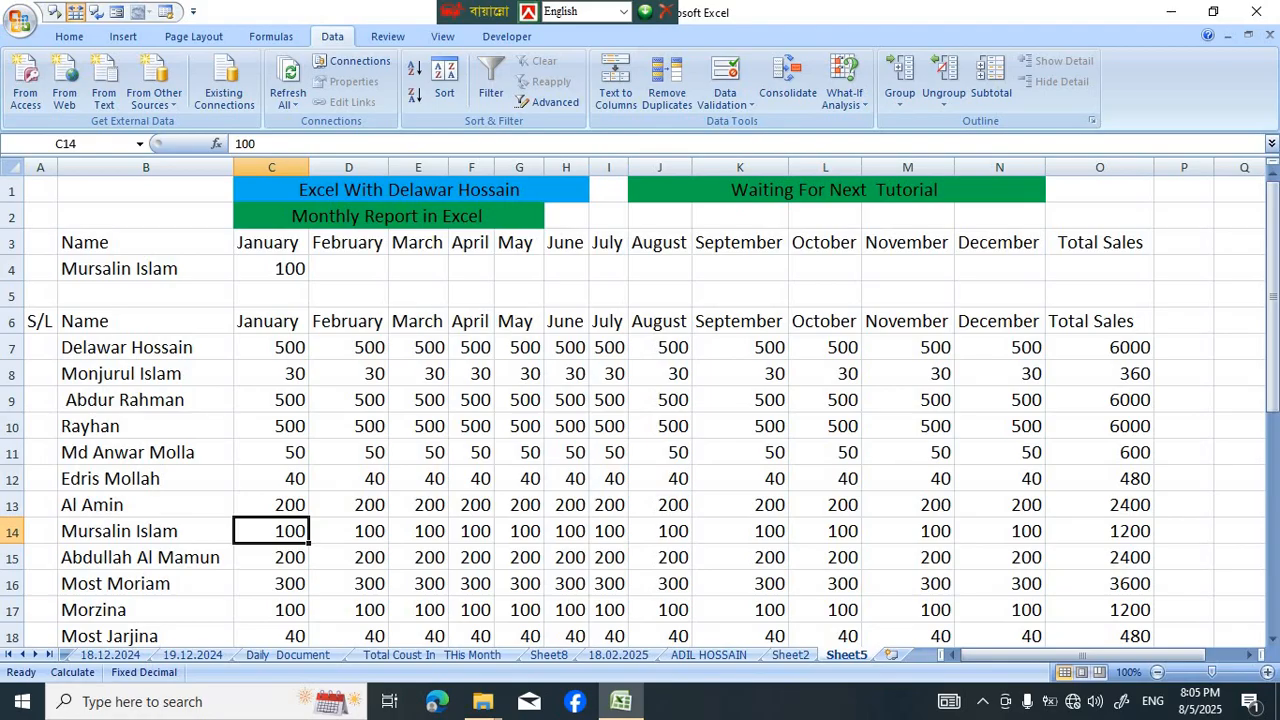
left_click(271, 269)
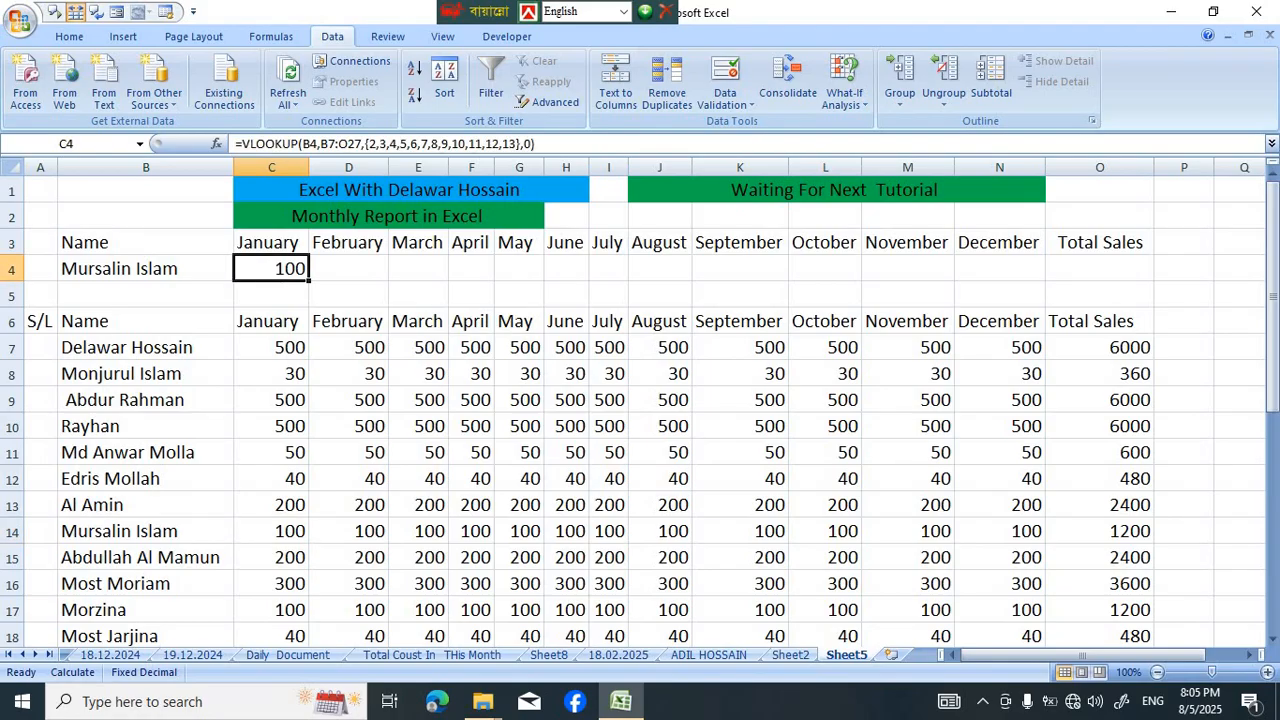
left_click_drag(308, 279, 1130, 272)
left_click(1243, 296)
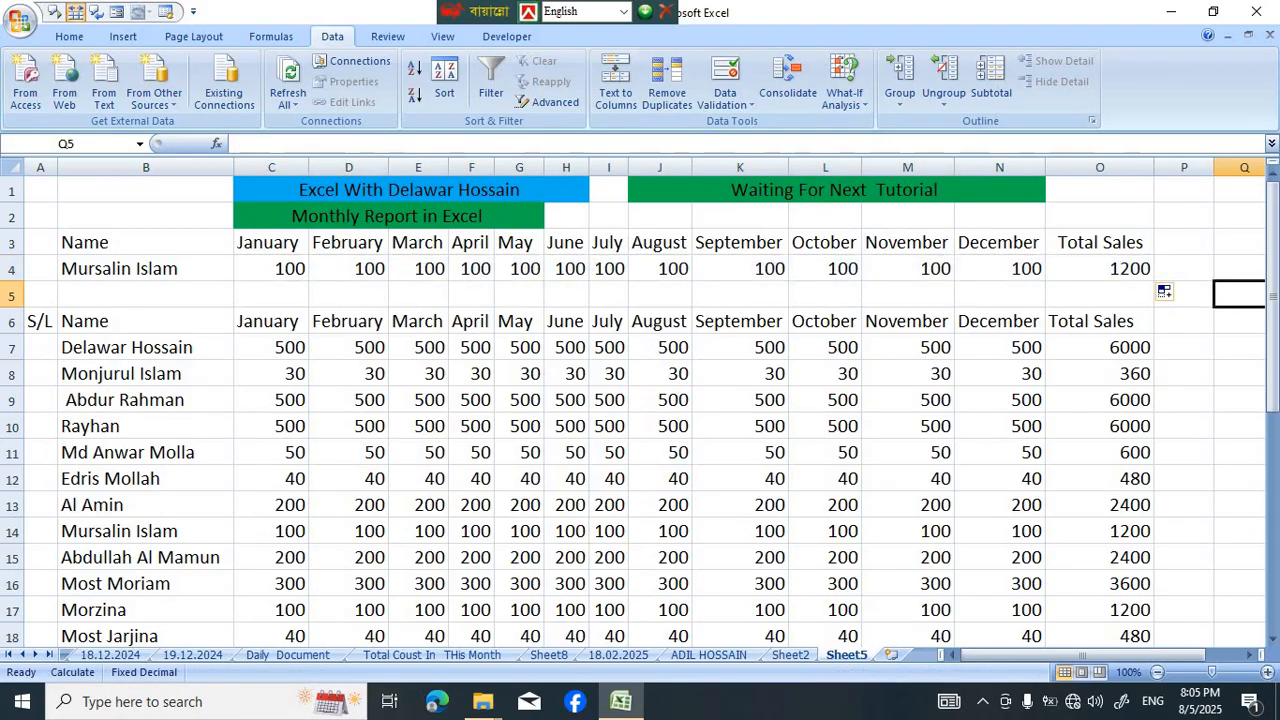
Test the report formulas by choosing the names listed in rows 15, 18 and 21 from the dropdown in B4
left_click(146, 269)
key("alt+Down")
key("Down")
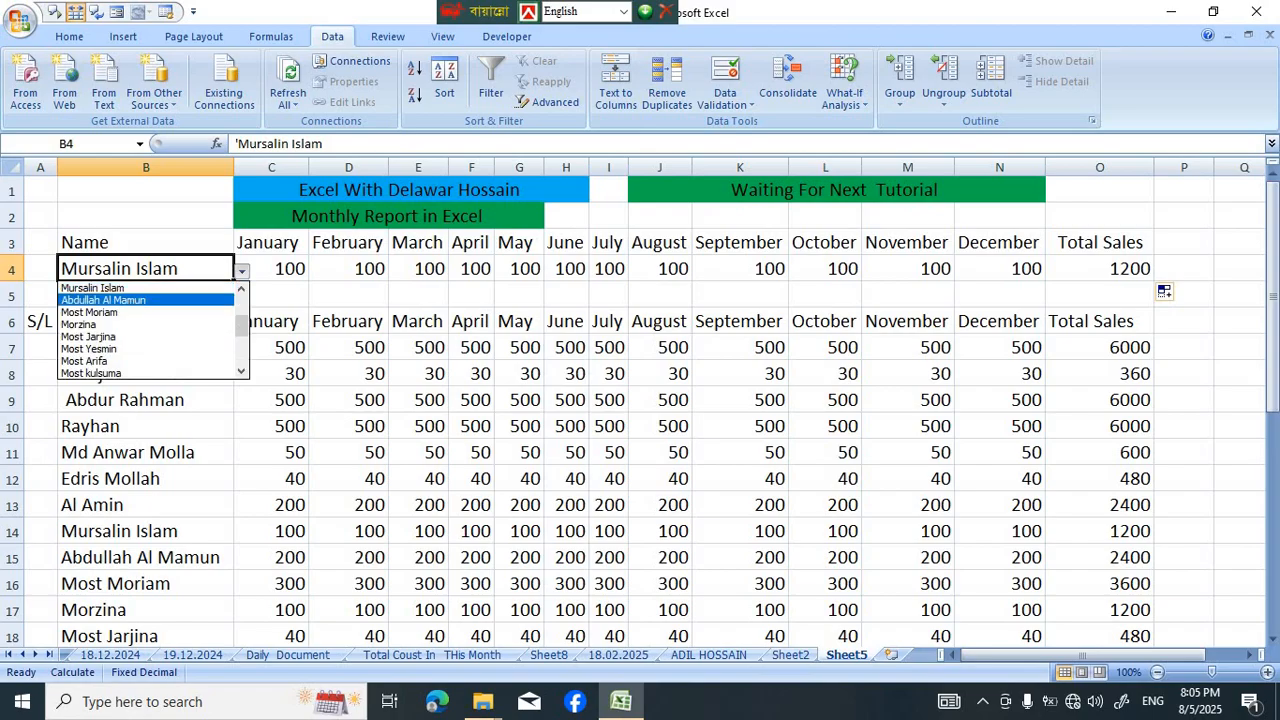
key("Return")
key("alt+Down")
key("Down")
key("Down")
key("Down")
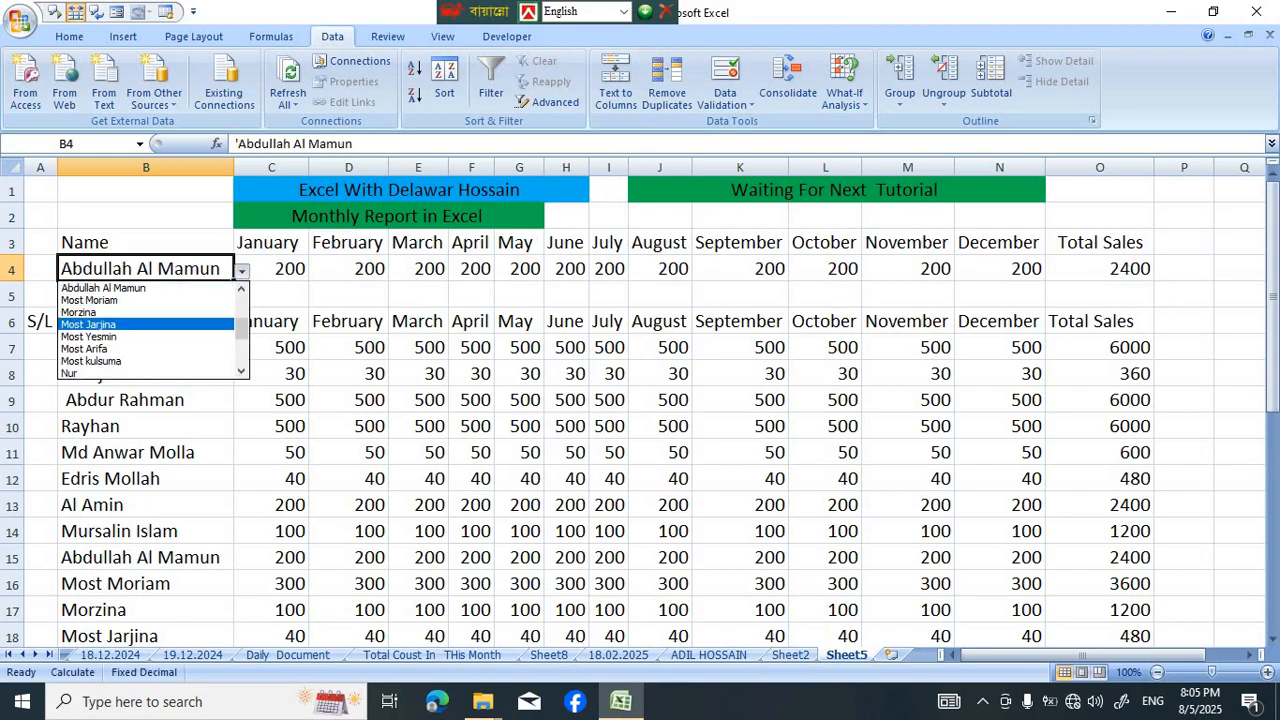
key("Return")
key("alt+Down")
key("Down")
key("Down")
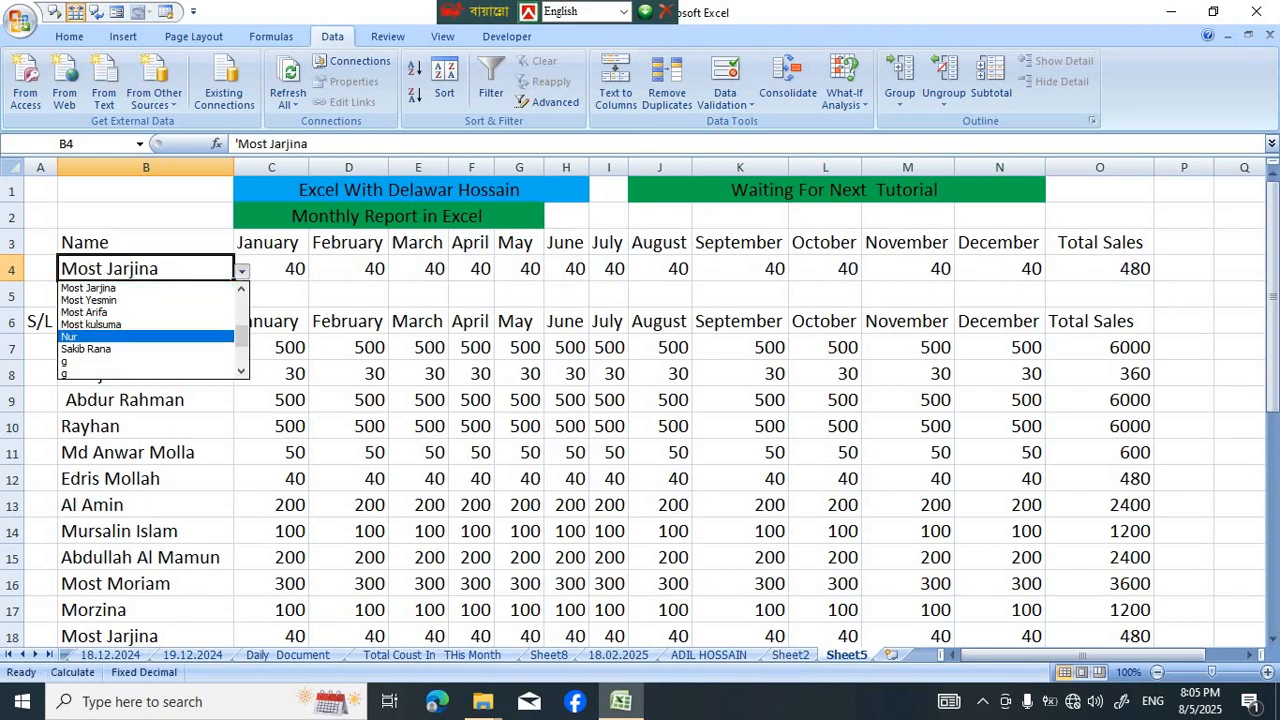
key("Return")
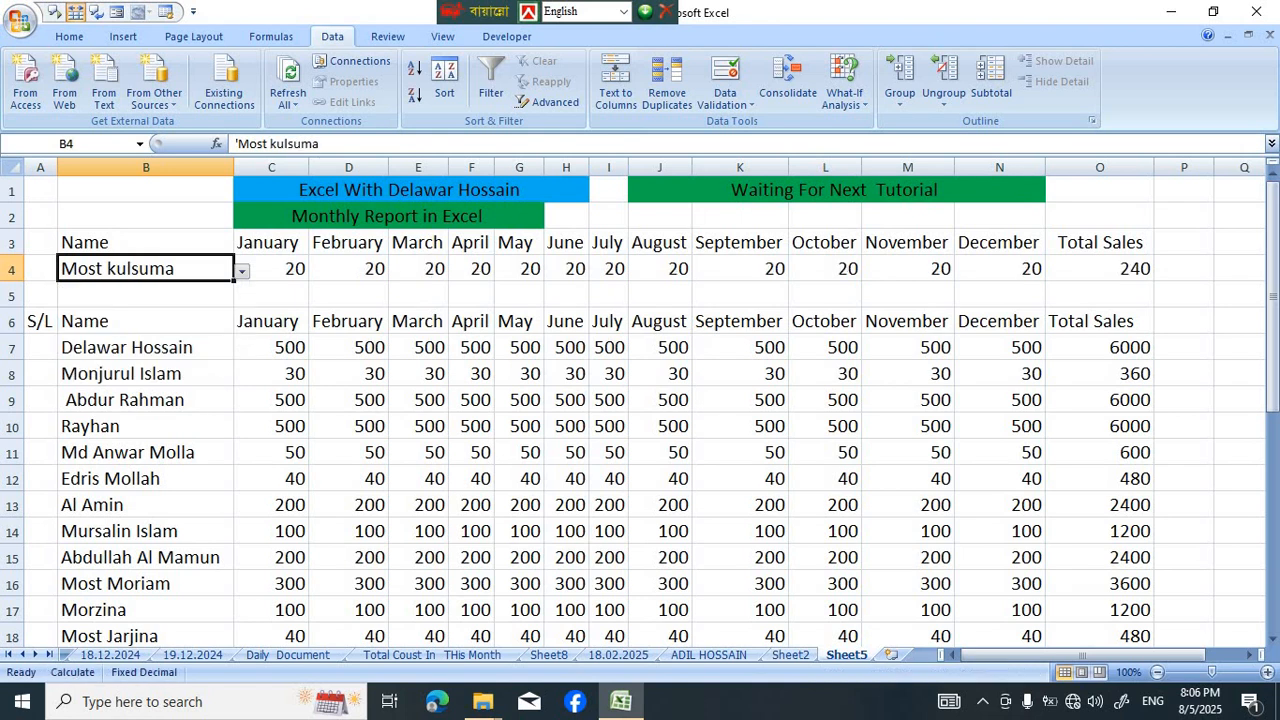
Compare the report figures in row 4 with row 21 of the data table, and examine row 15
left_click(12, 268)
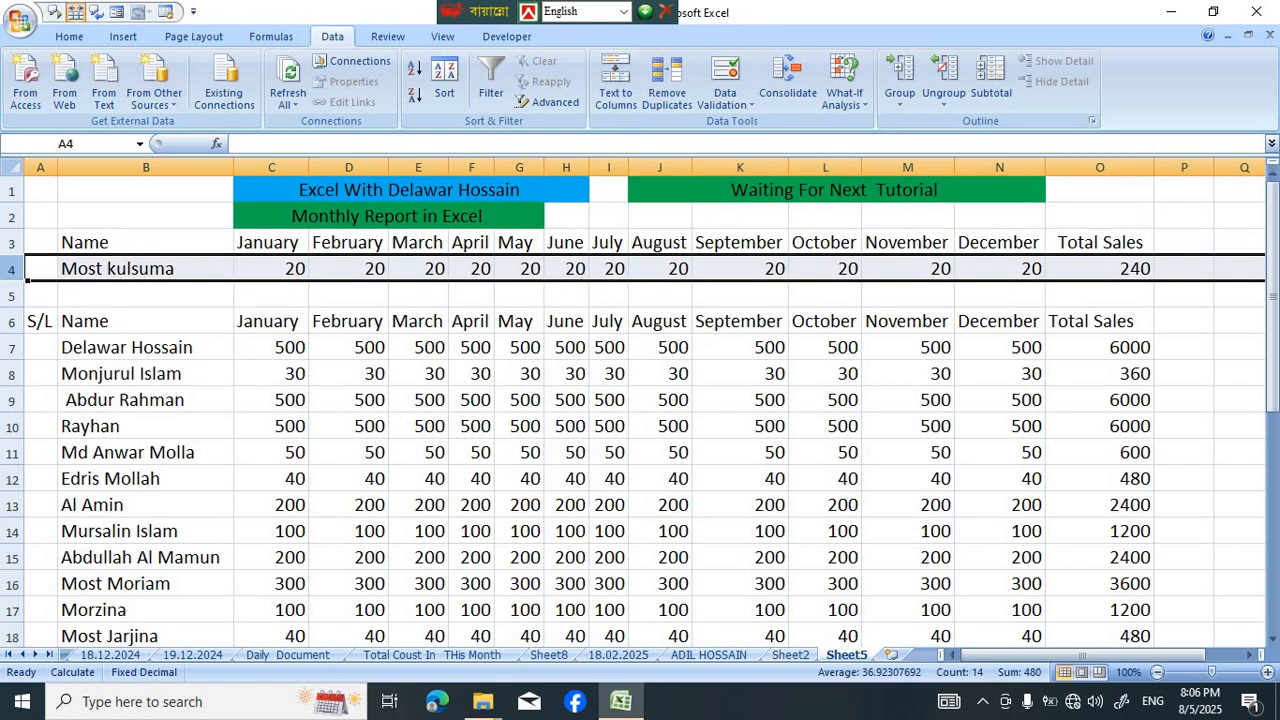
scroll(27, 281, "down", 2)
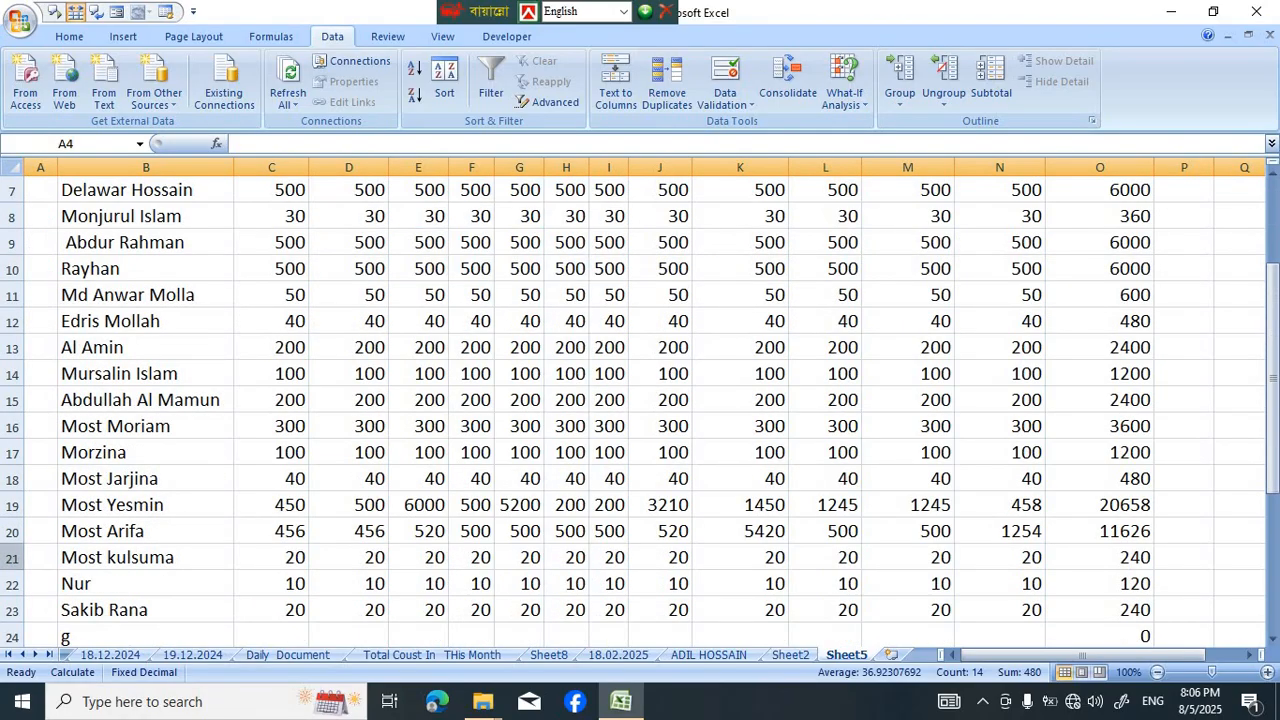
left_click(14, 557)
scroll(27, 568, "up", 2)
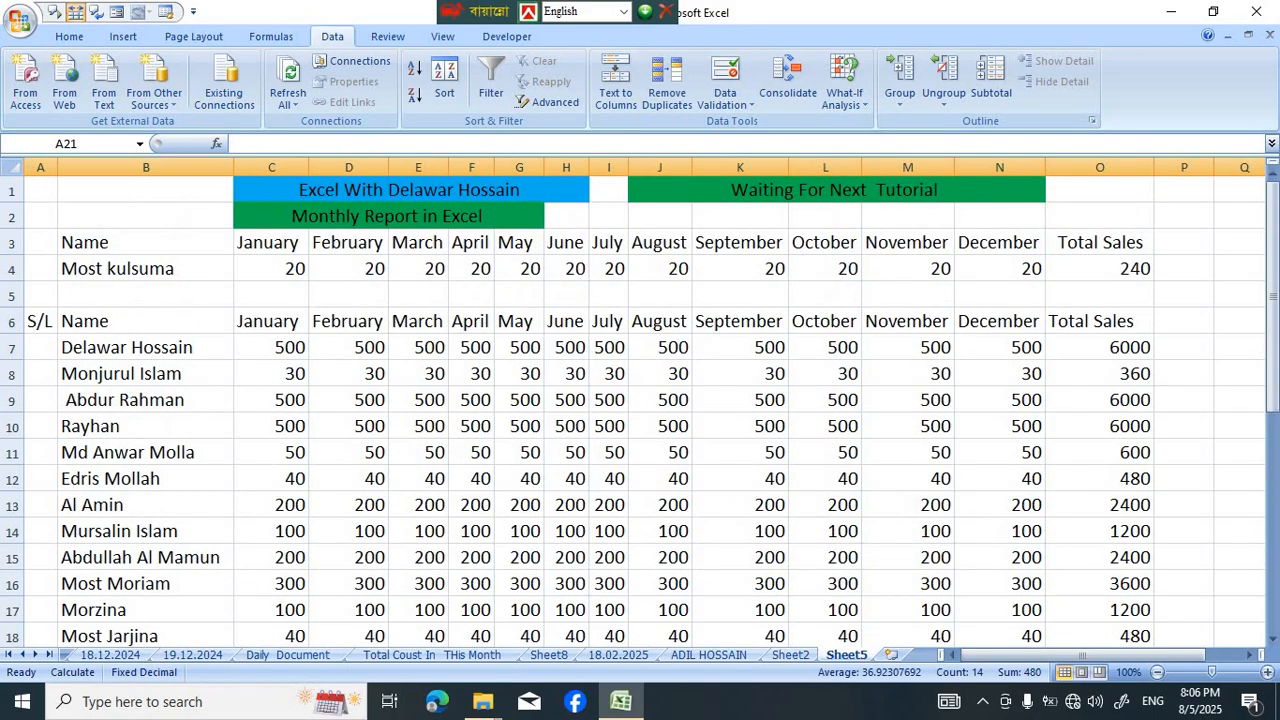
left_click(519, 474)
scroll(519, 474, "down", 1)
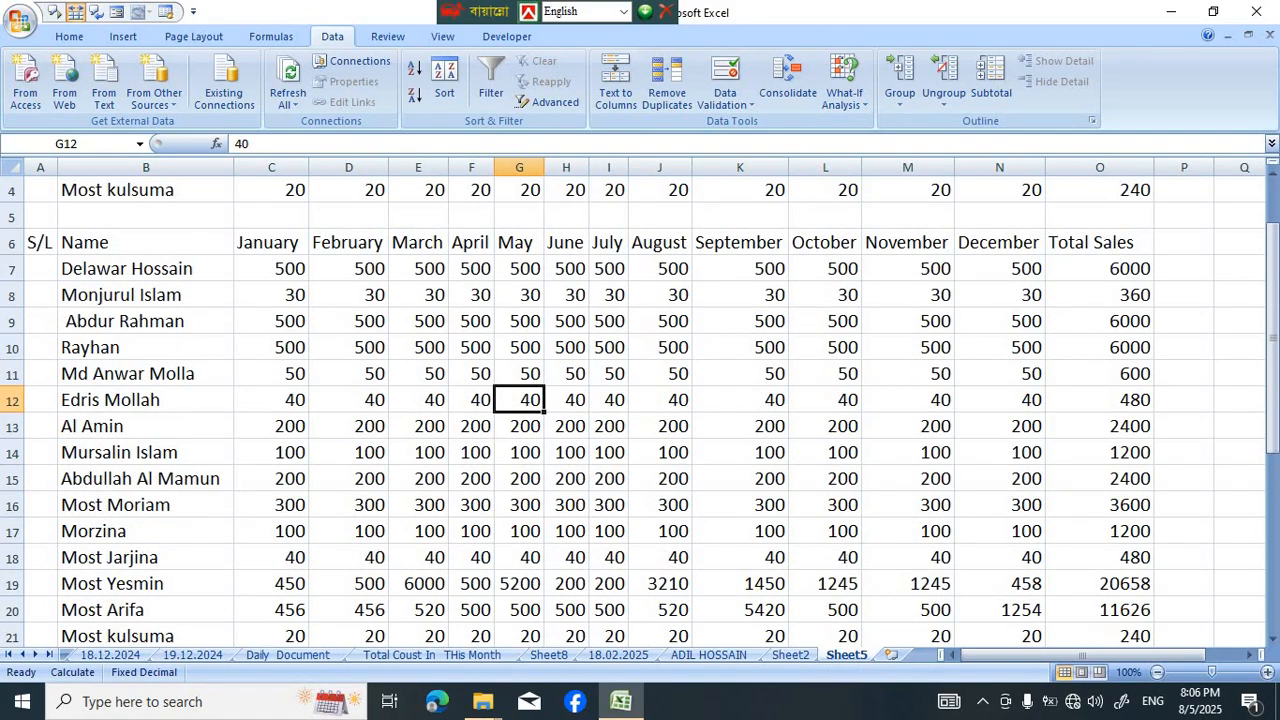
left_click(14, 478)
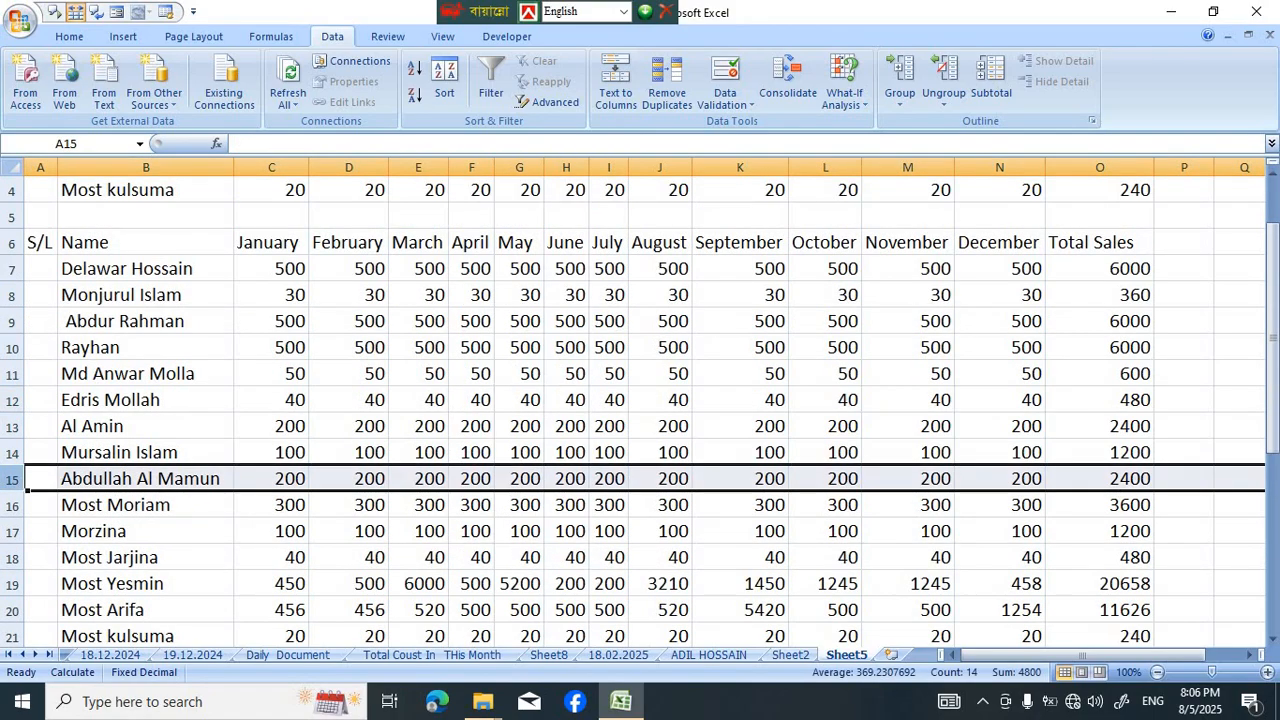
scroll(640, 400, "up", 1)
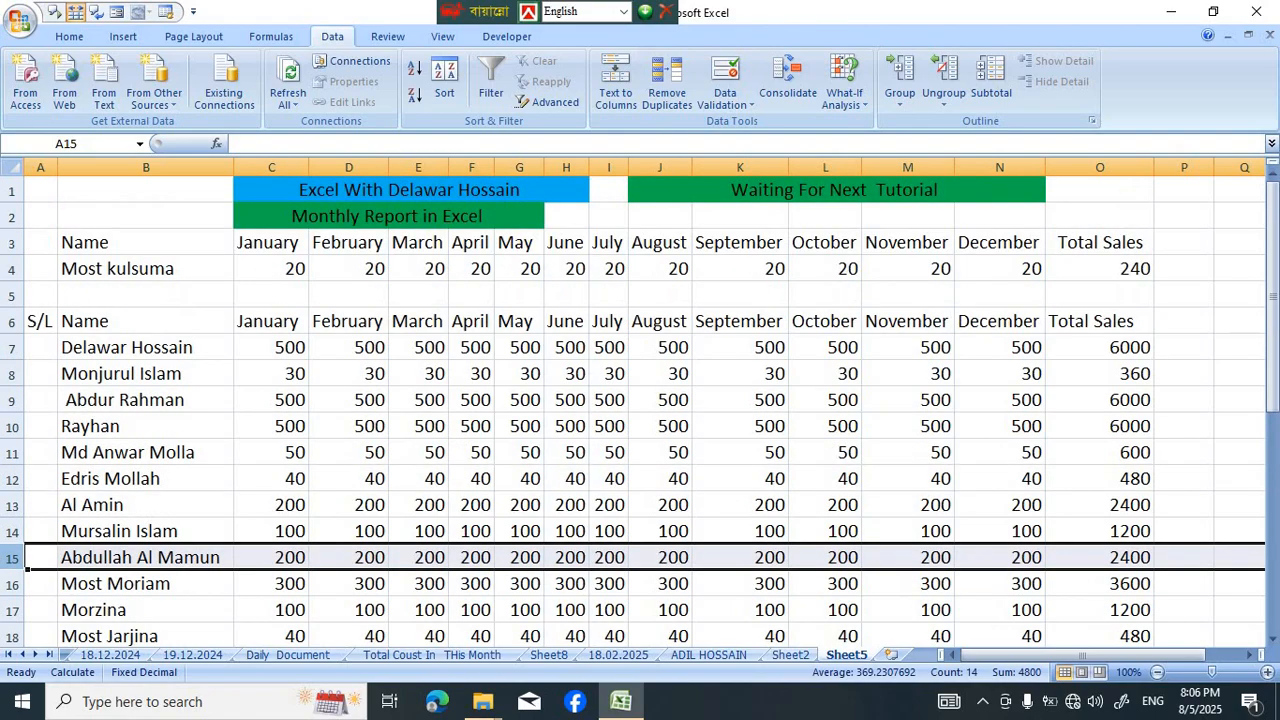
Choose the name listed in row 15 from the dropdown in B4
left_click(146, 269)
left_click(242, 271)
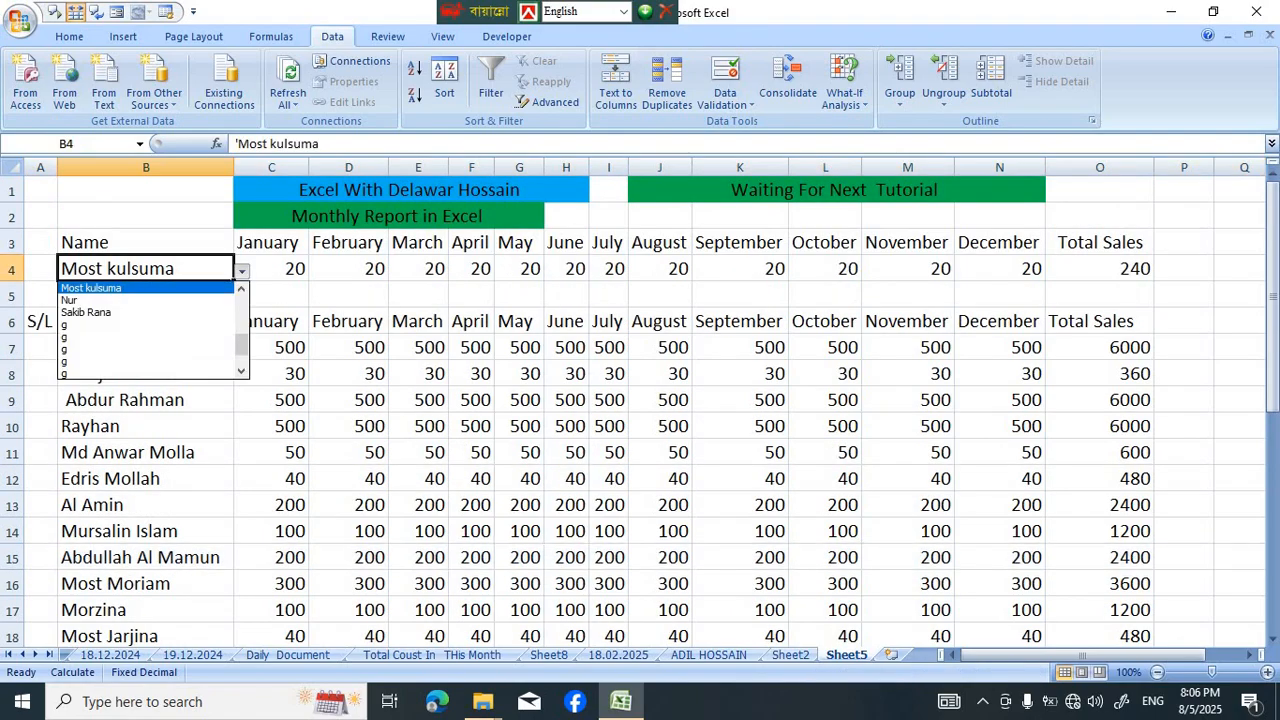
scroll(150, 330, "up", 2)
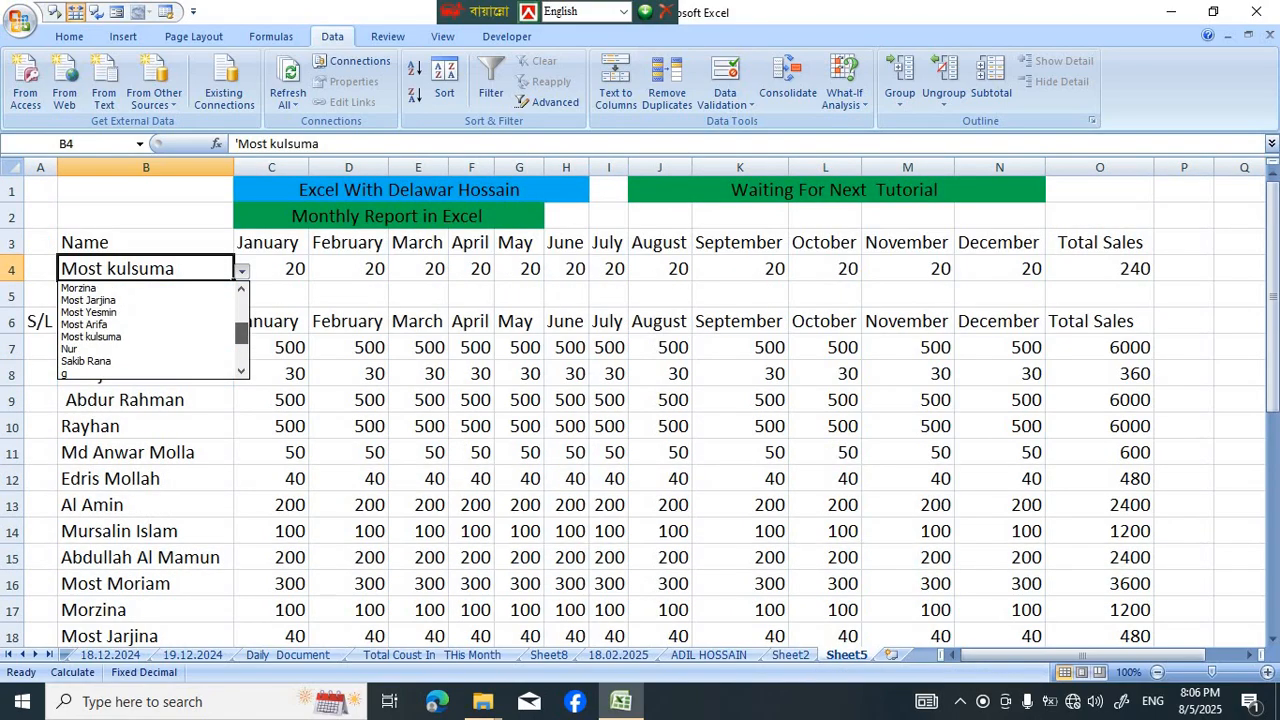
left_click(103, 288)
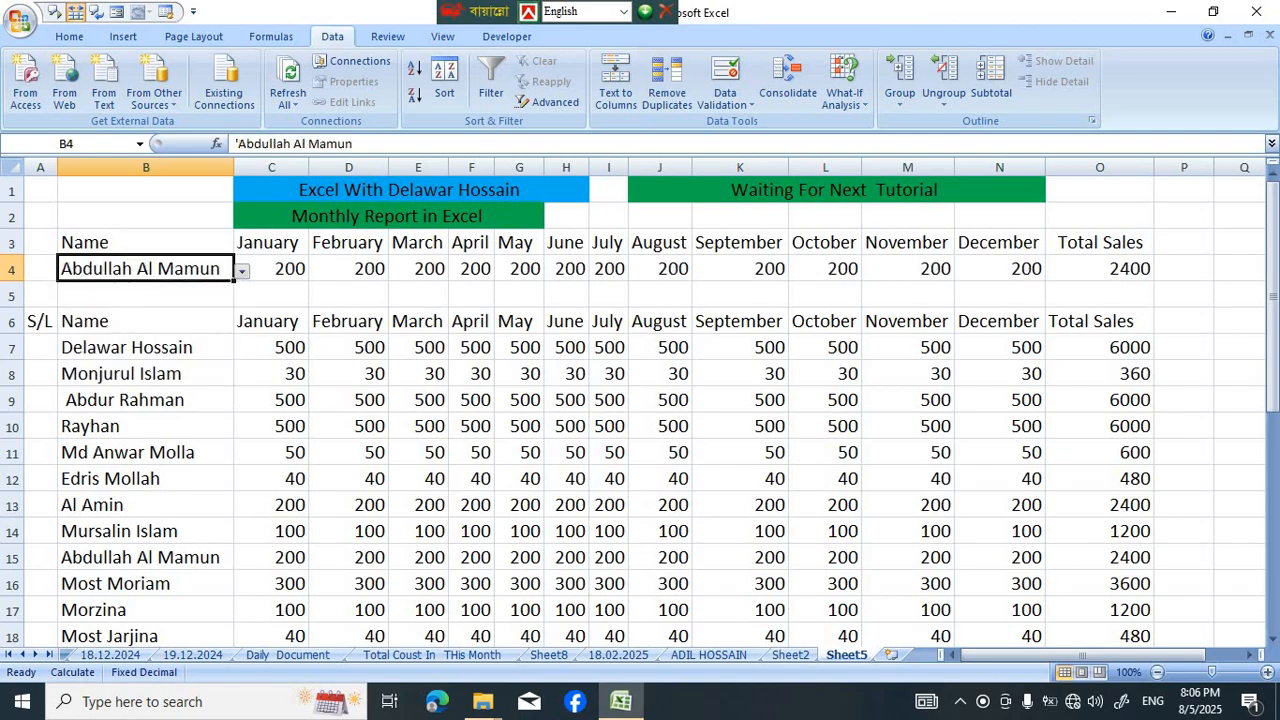
left_click(740, 427)
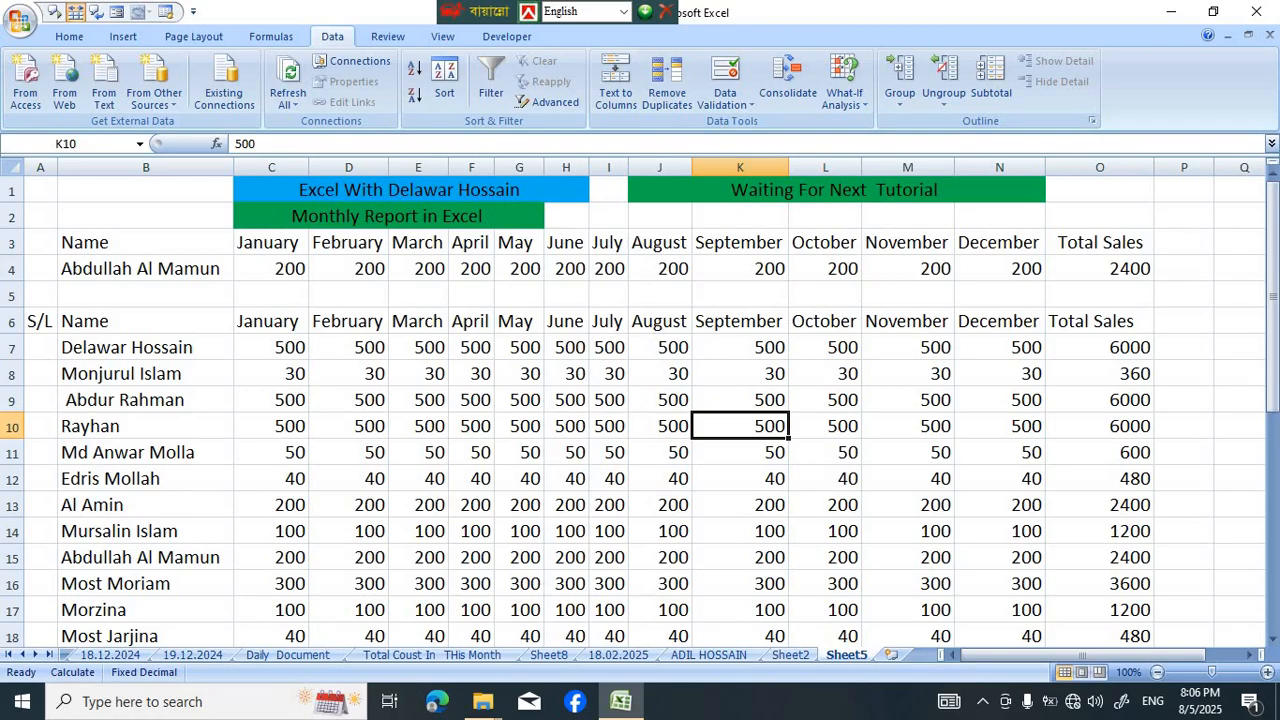
scroll(640, 400, "down", 3)
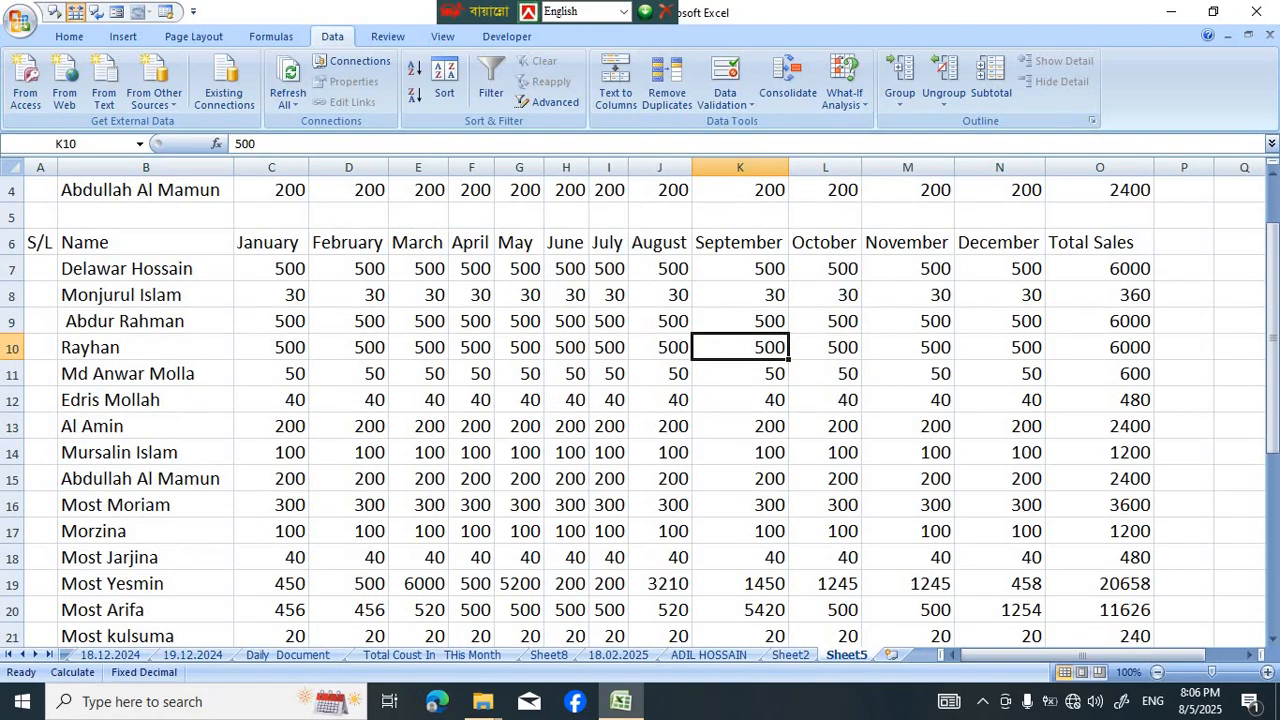
scroll(640, 400, "up", 3)
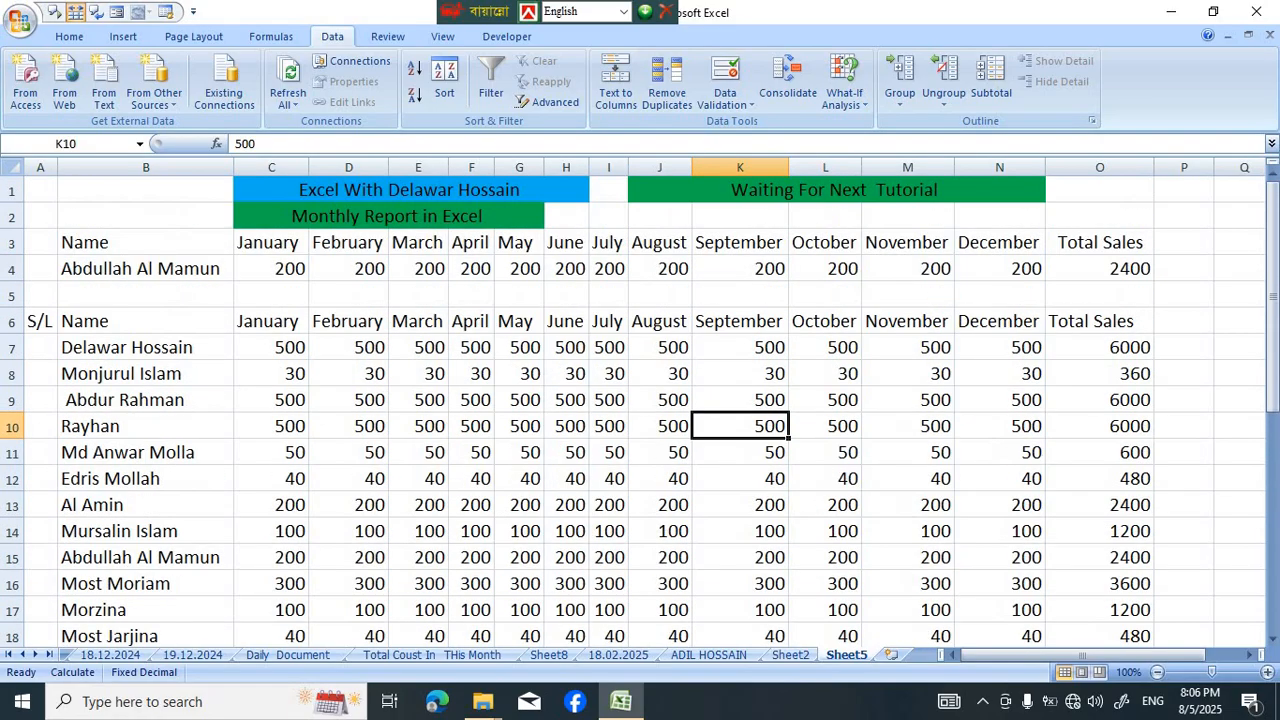
scroll(640, 400, "down", 3)
scroll(640, 400, "up", 3)
Test the report by choosing the names listed in rows 16, 18 and 20 in turn from the dropdown in B4
left_click(271, 269)
left_click(146, 269)
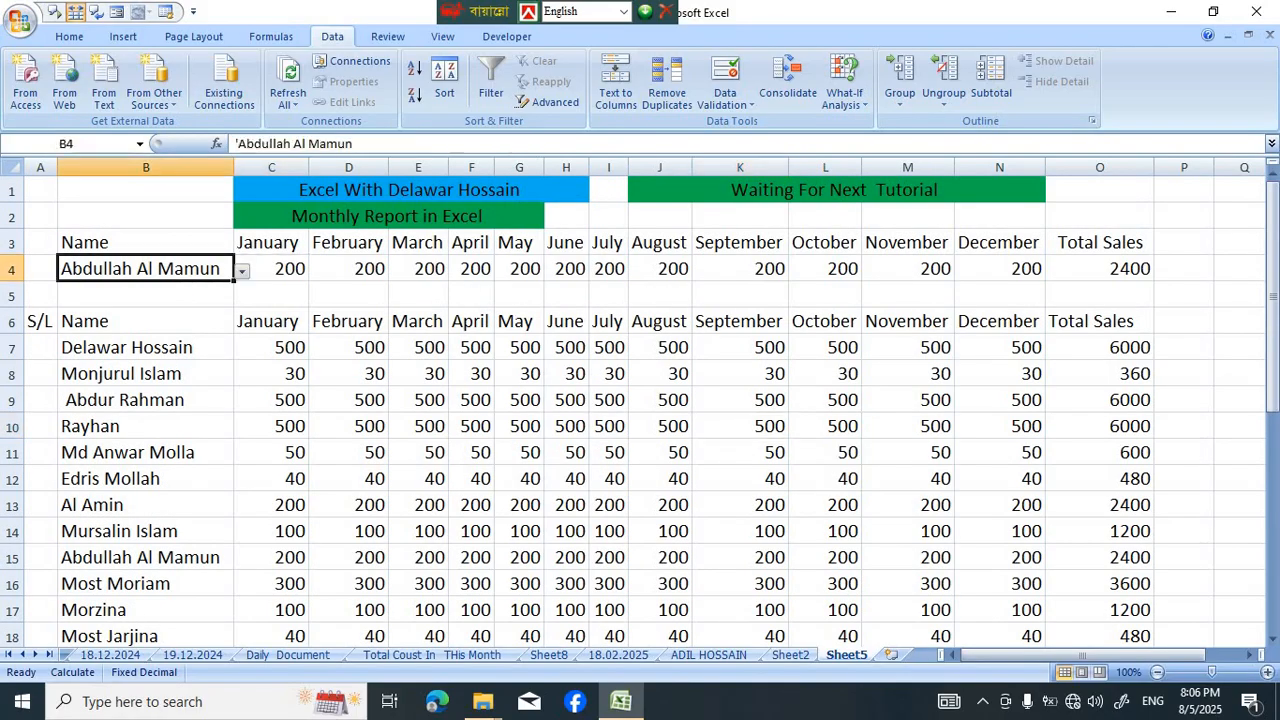
left_click(242, 271)
left_click(146, 299)
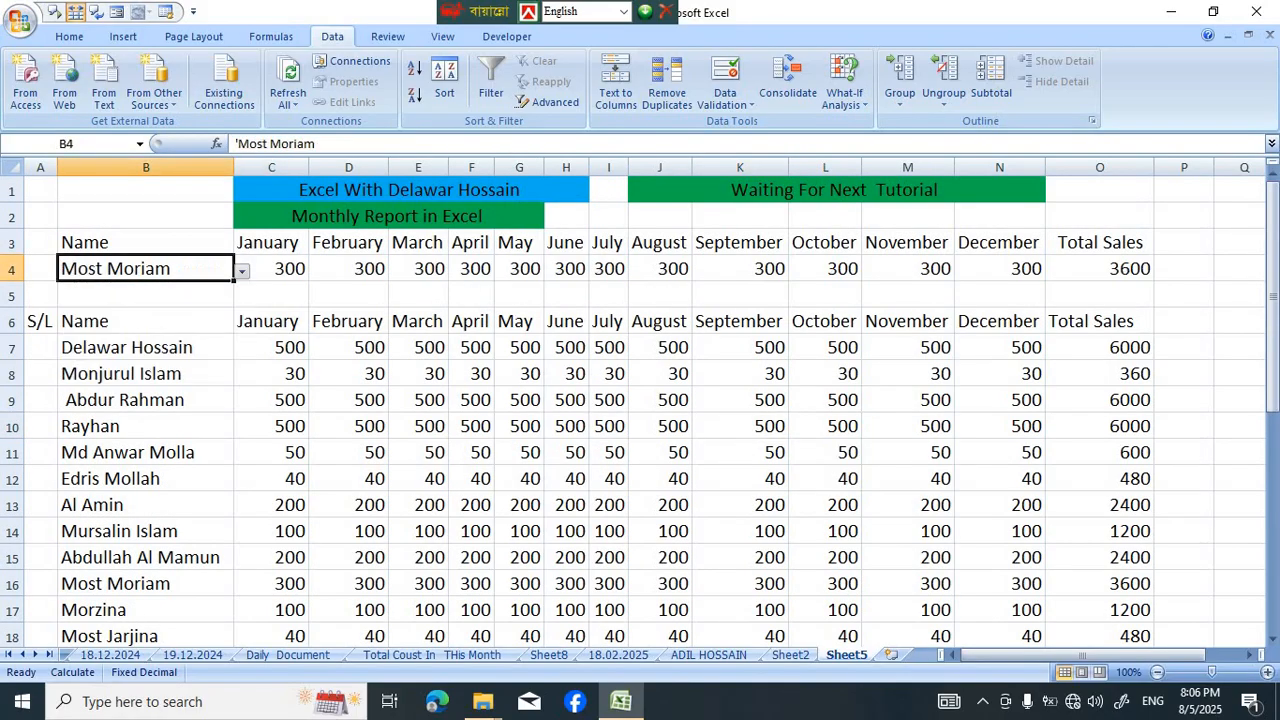
left_click(242, 271)
left_click(146, 311)
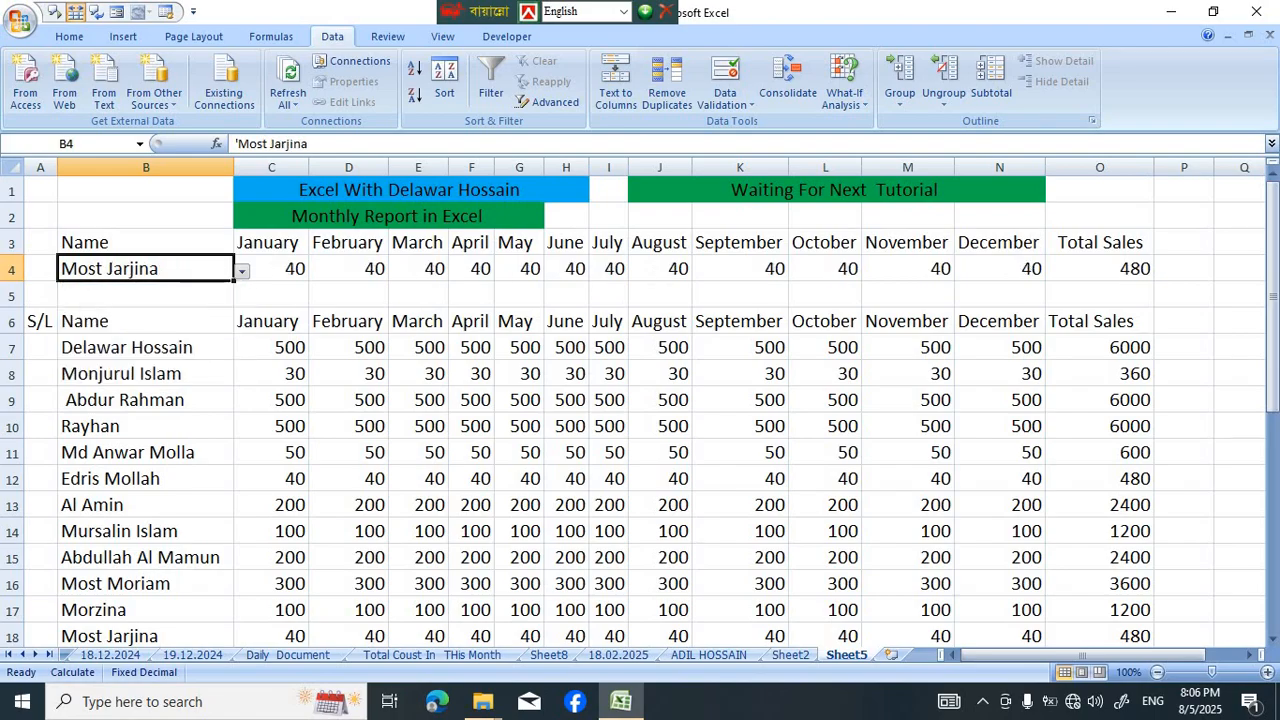
left_click(242, 271)
left_click(146, 312)
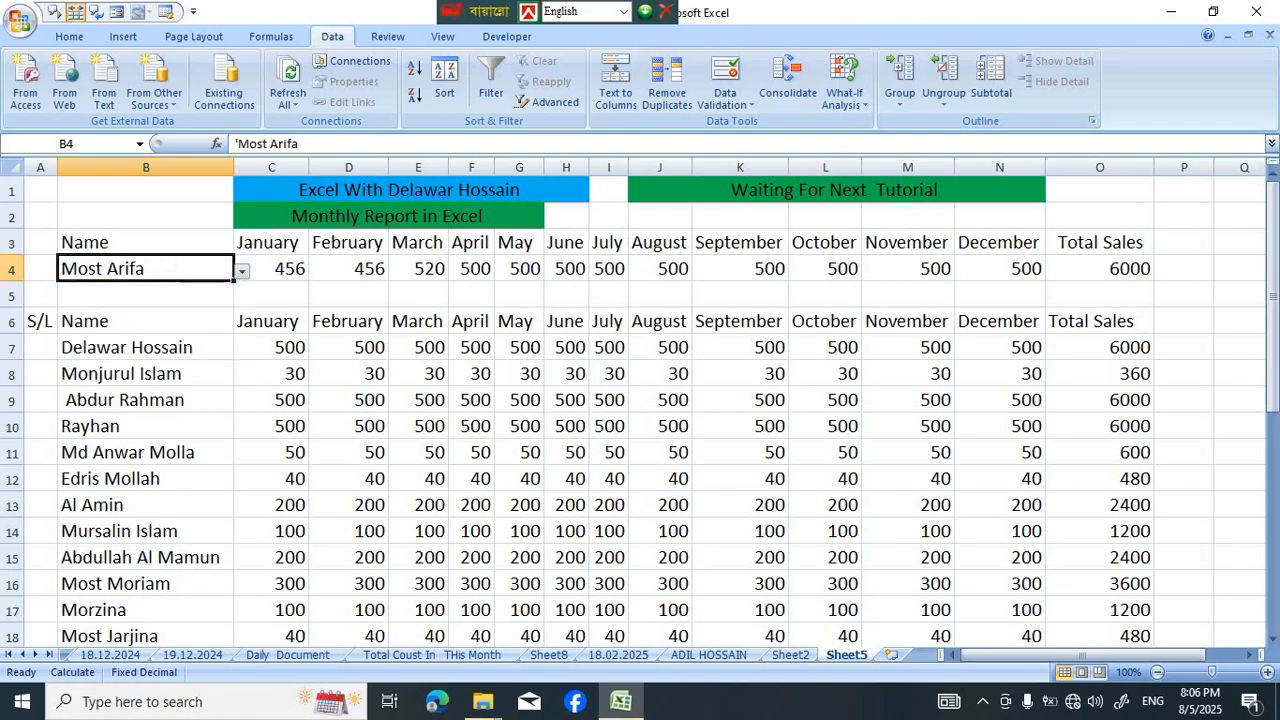